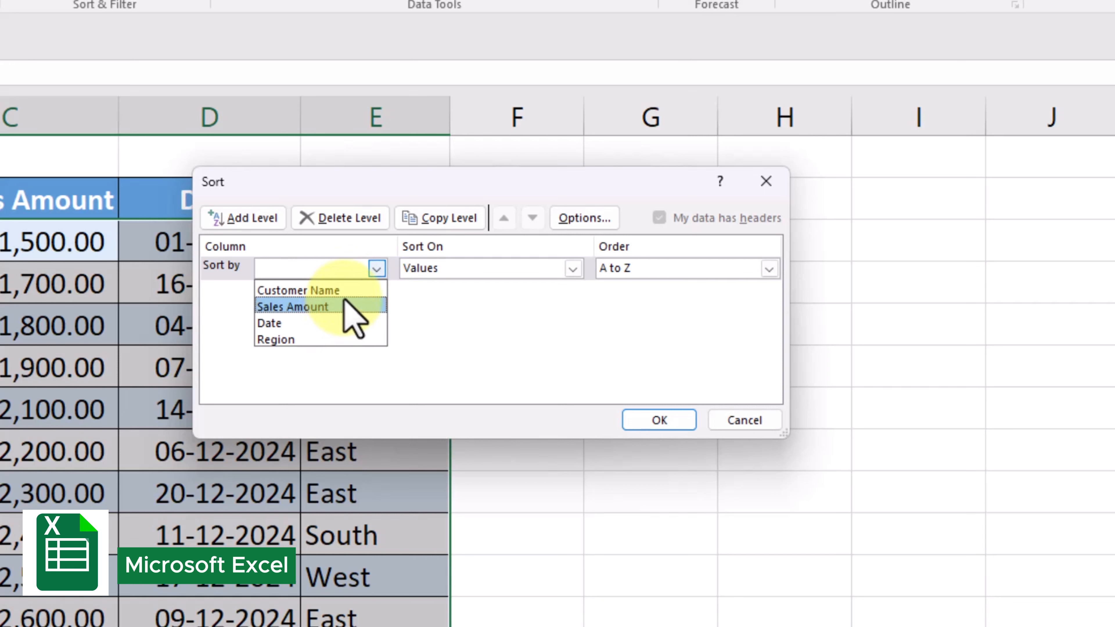
Sort the table by Customer Name, based on cell values, in A to Z order.
left_click(341, 290)
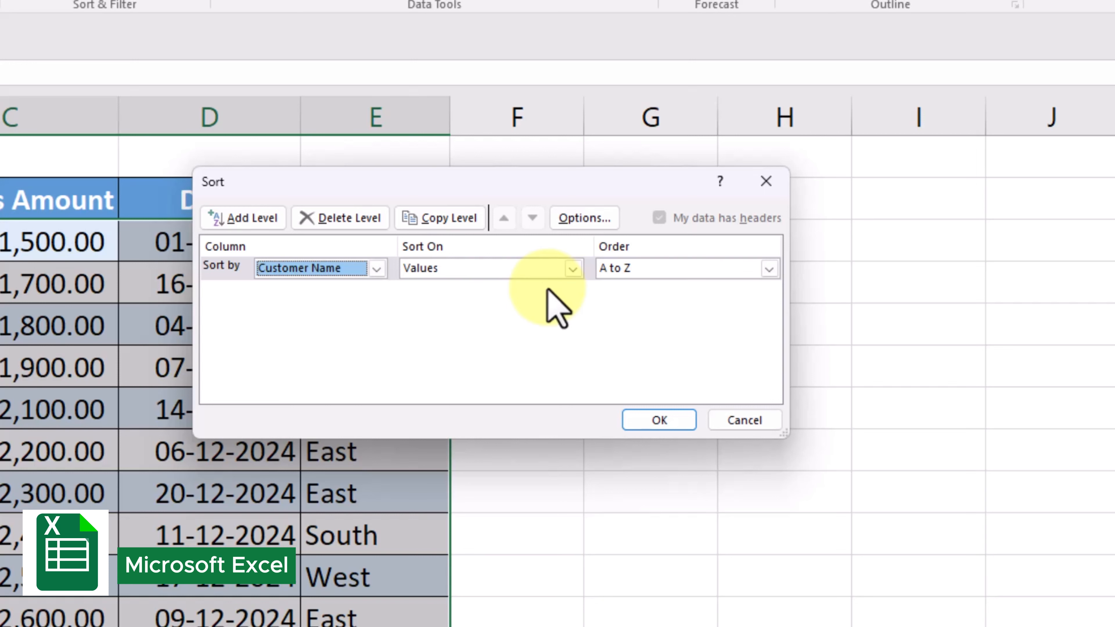
left_click(579, 269)
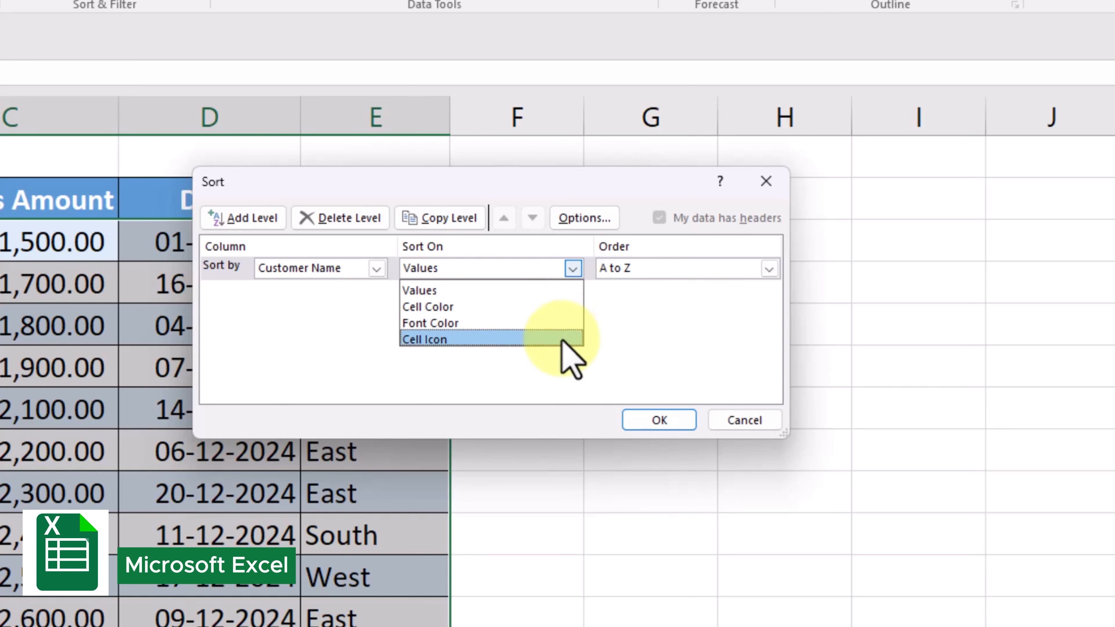
left_click(564, 286)
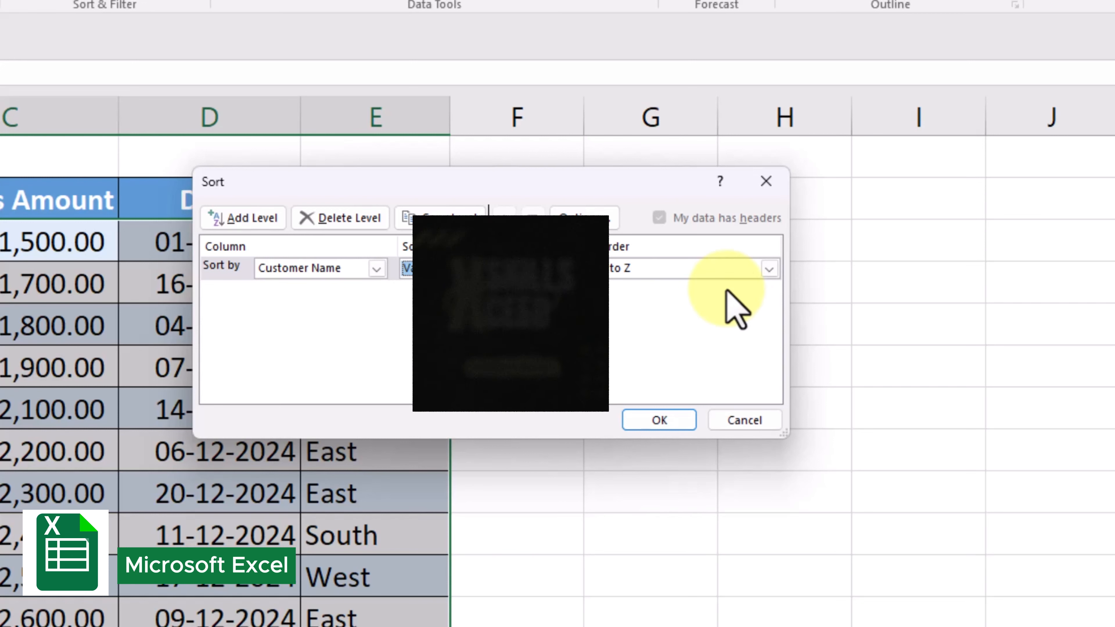
left_click(722, 274)
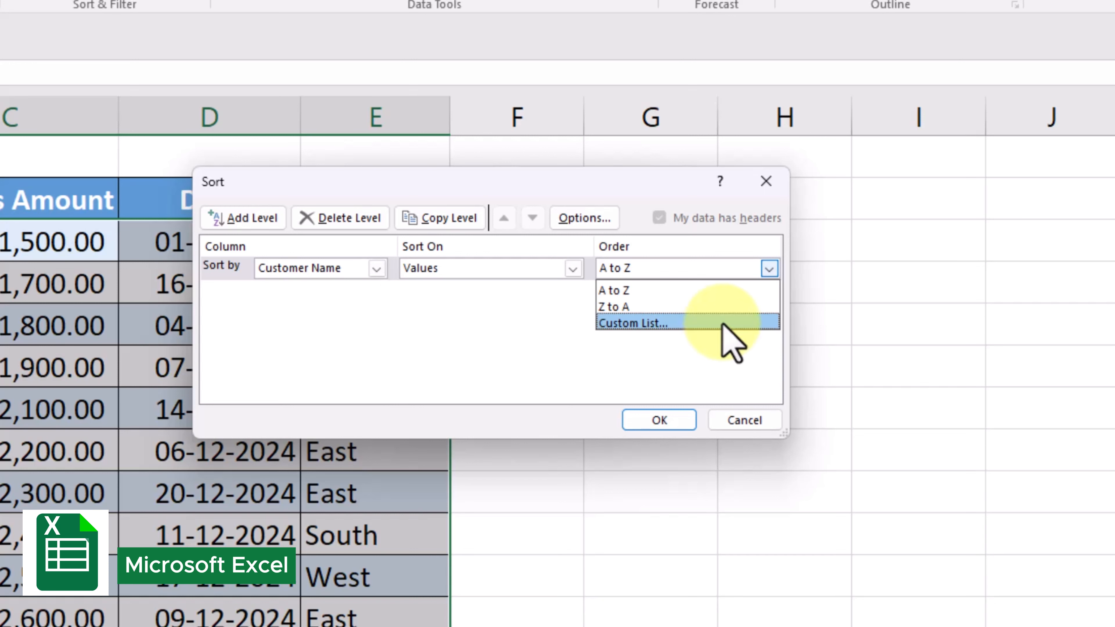
left_click(717, 291)
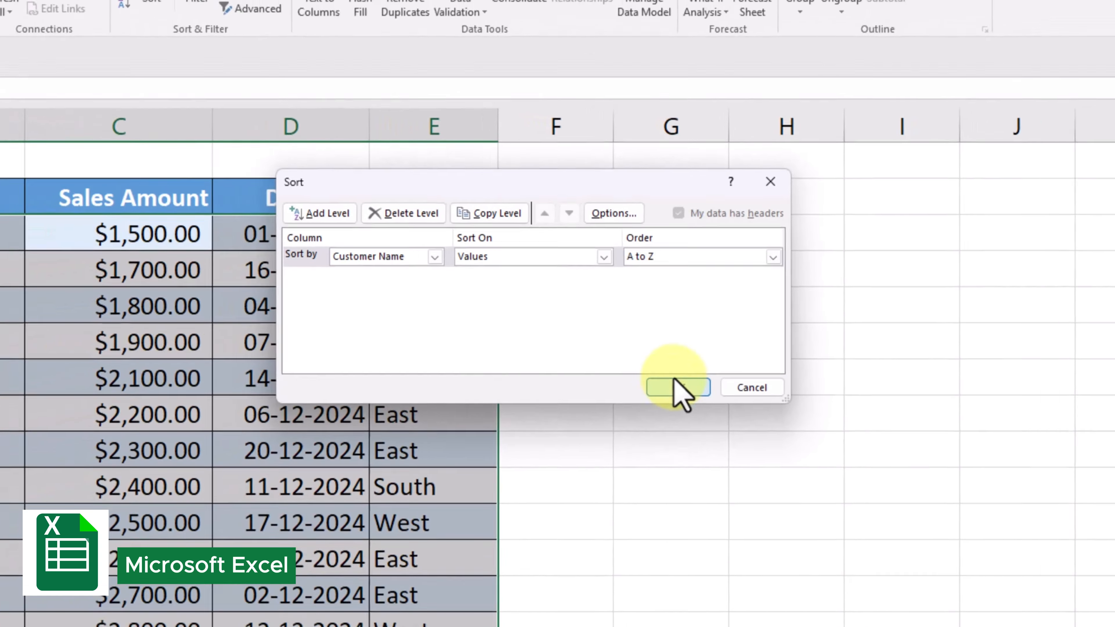
left_click(658, 420)
left_click(781, 314)
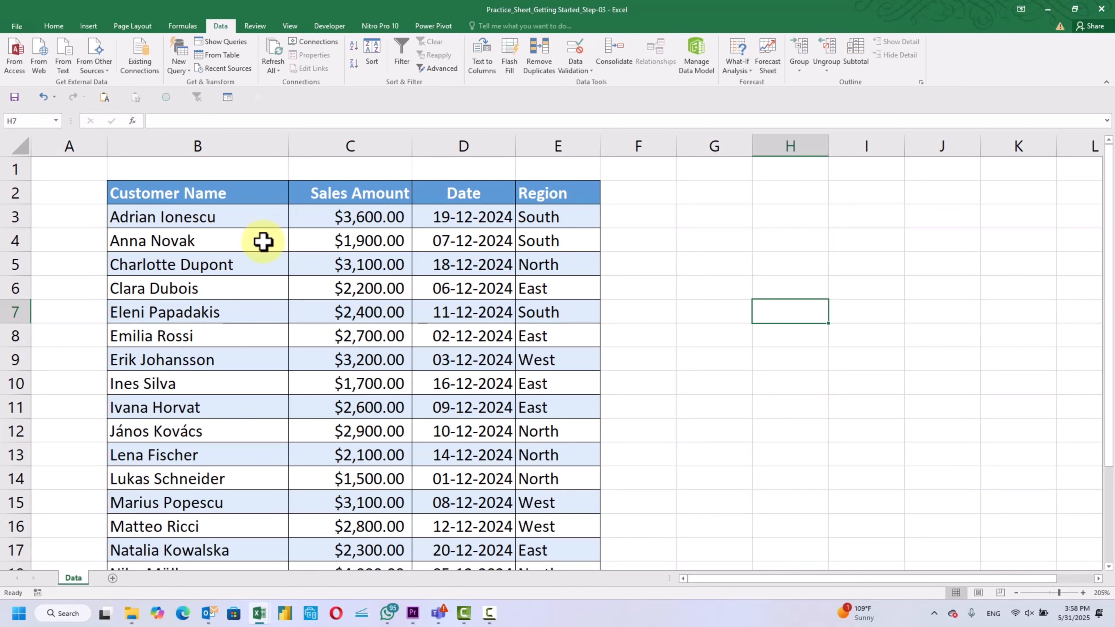
scroll(263, 241, "down", 1)
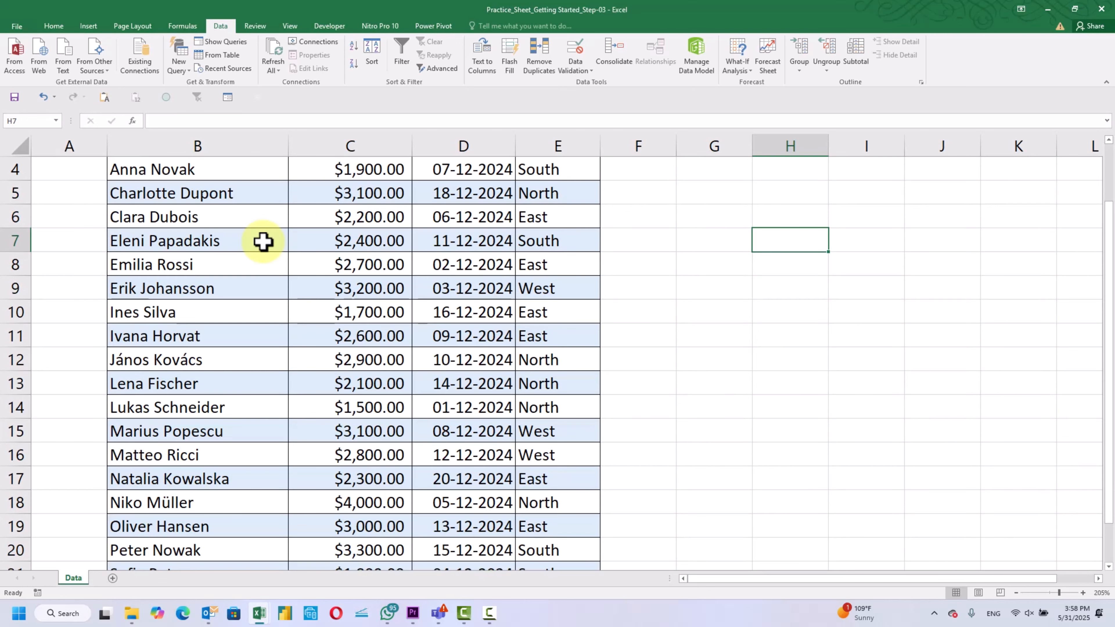
scroll(263, 241, "down", 3)
scroll(263, 241, "up", 4)
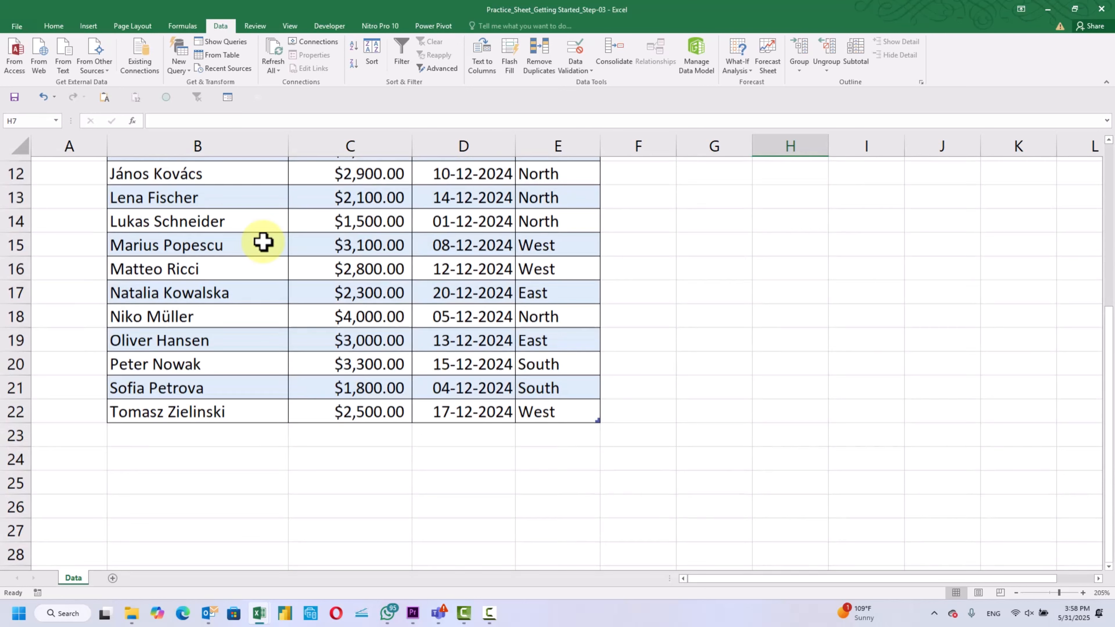
left_click(785, 232)
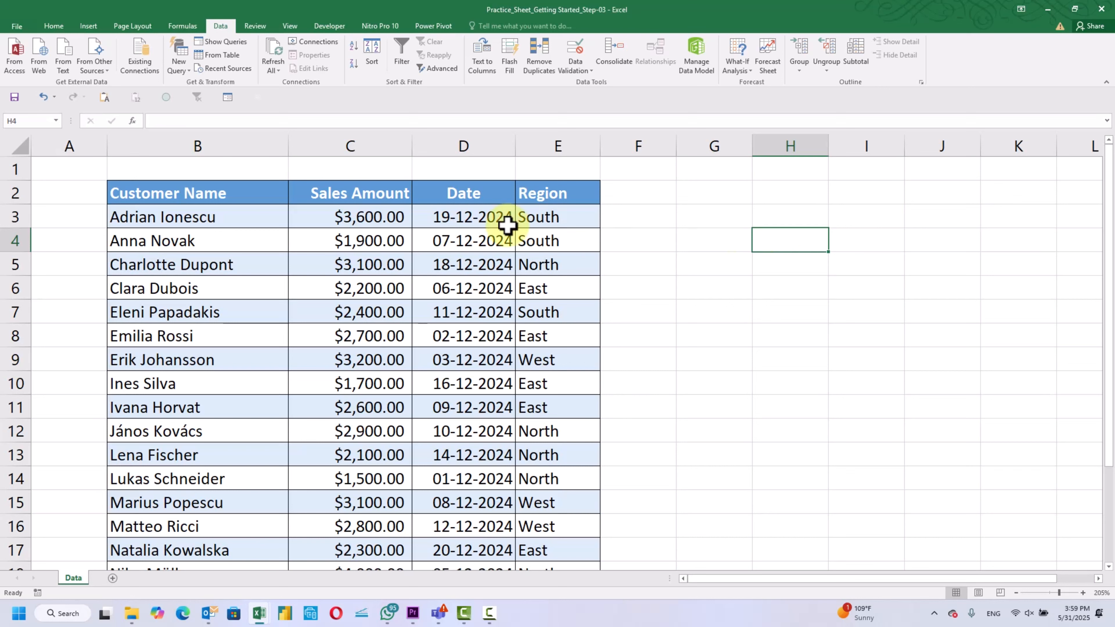
Sort the table by Sales Amount, based on cell values, in Largest to Smallest order.
left_click(393, 194)
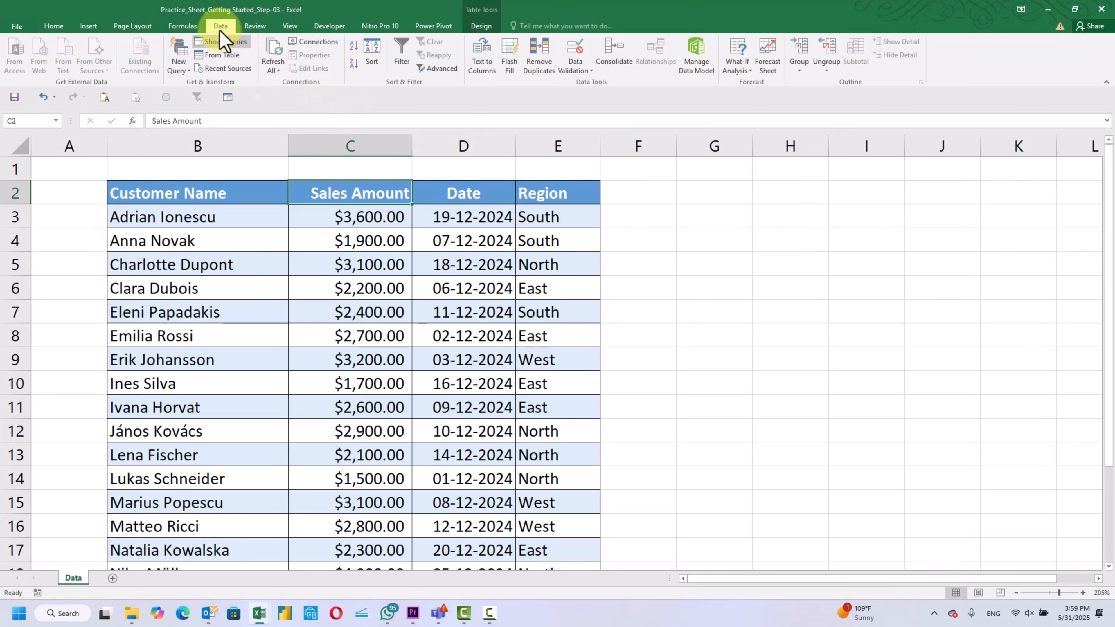
left_click(373, 59)
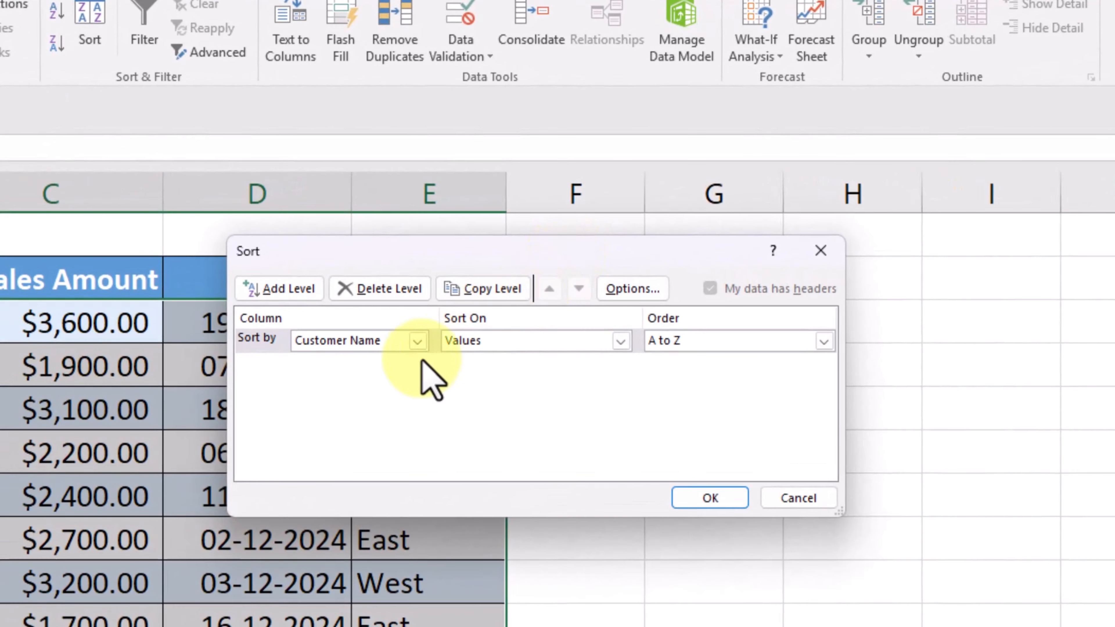
left_click(558, 232)
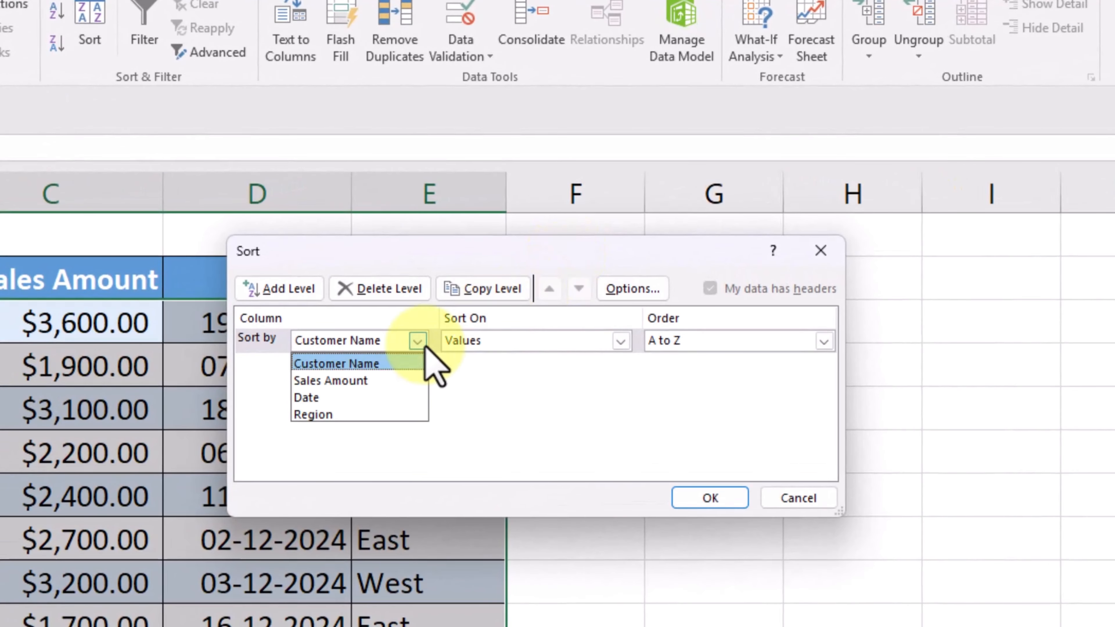
left_click(400, 379)
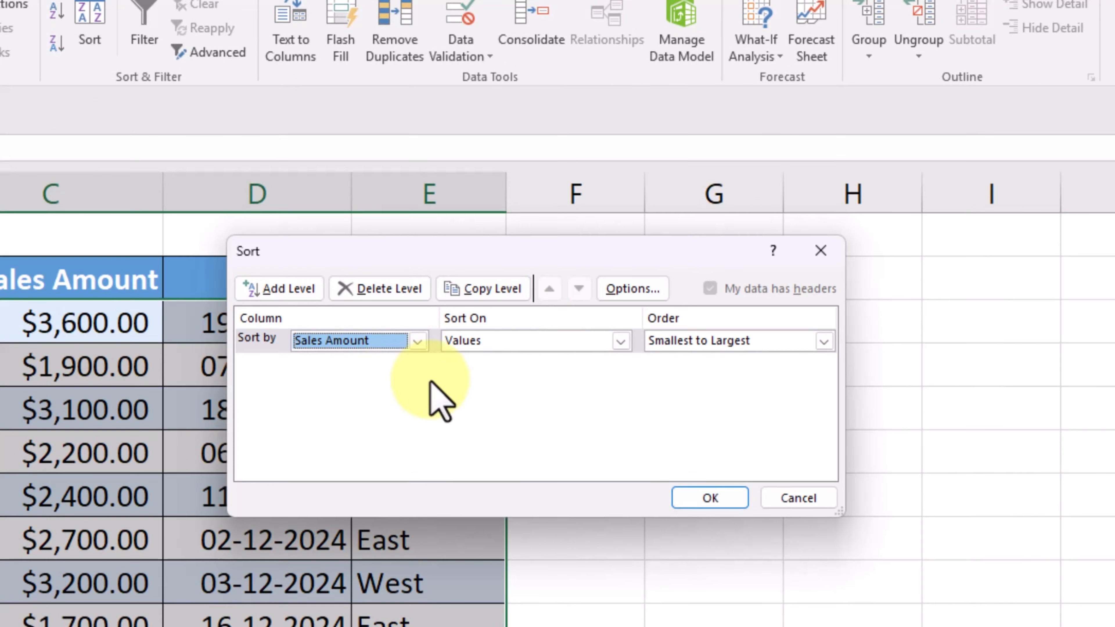
left_click(625, 345)
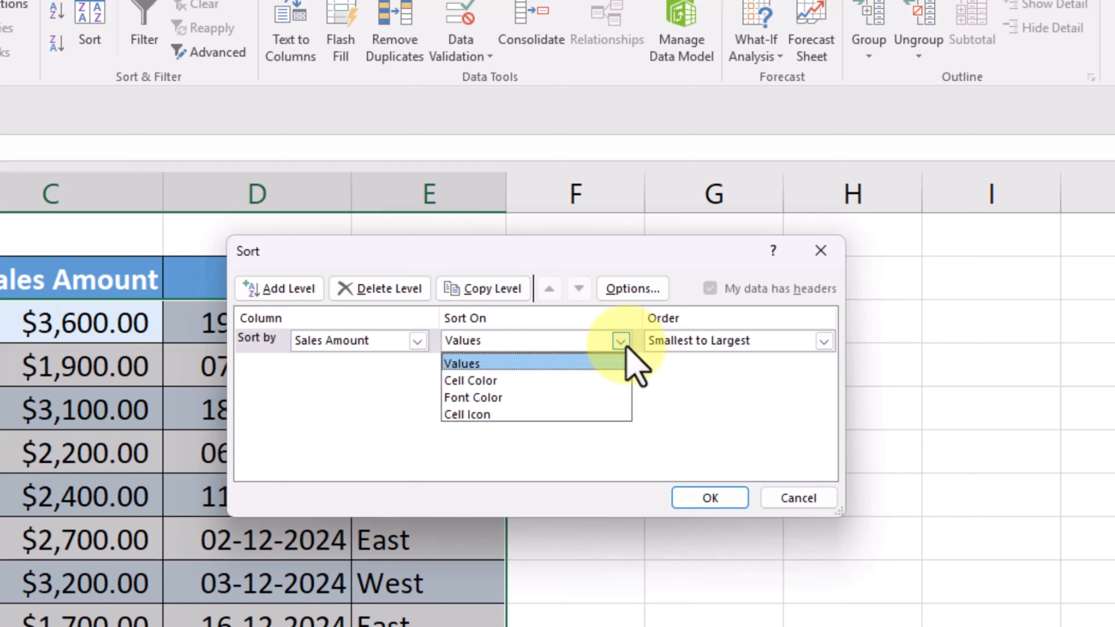
left_click(610, 363)
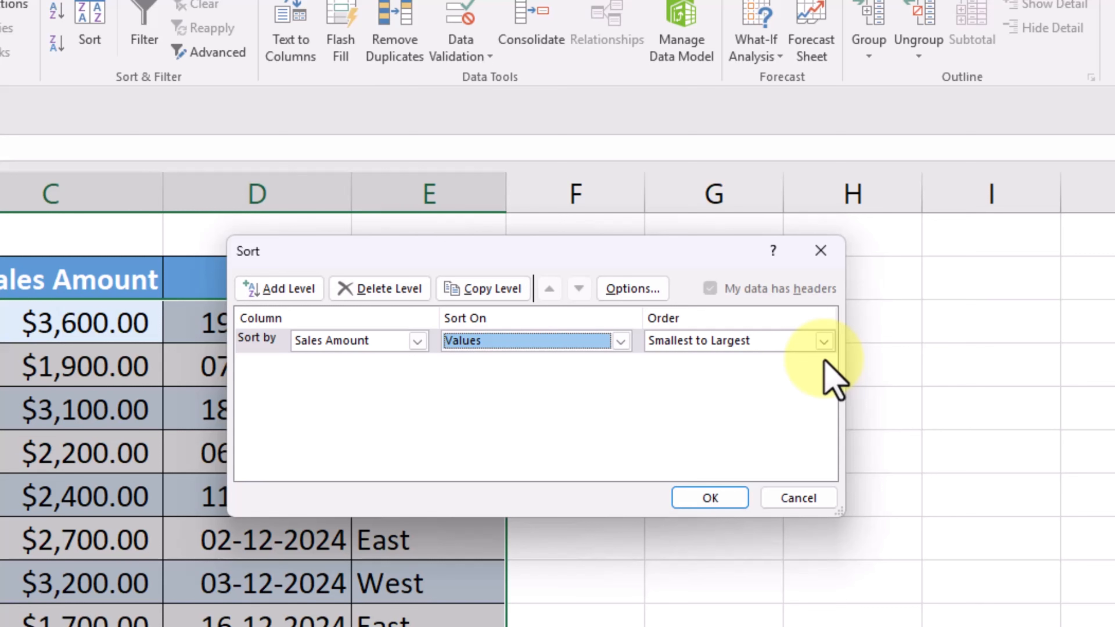
left_click_drag(592, 251, 679, 268)
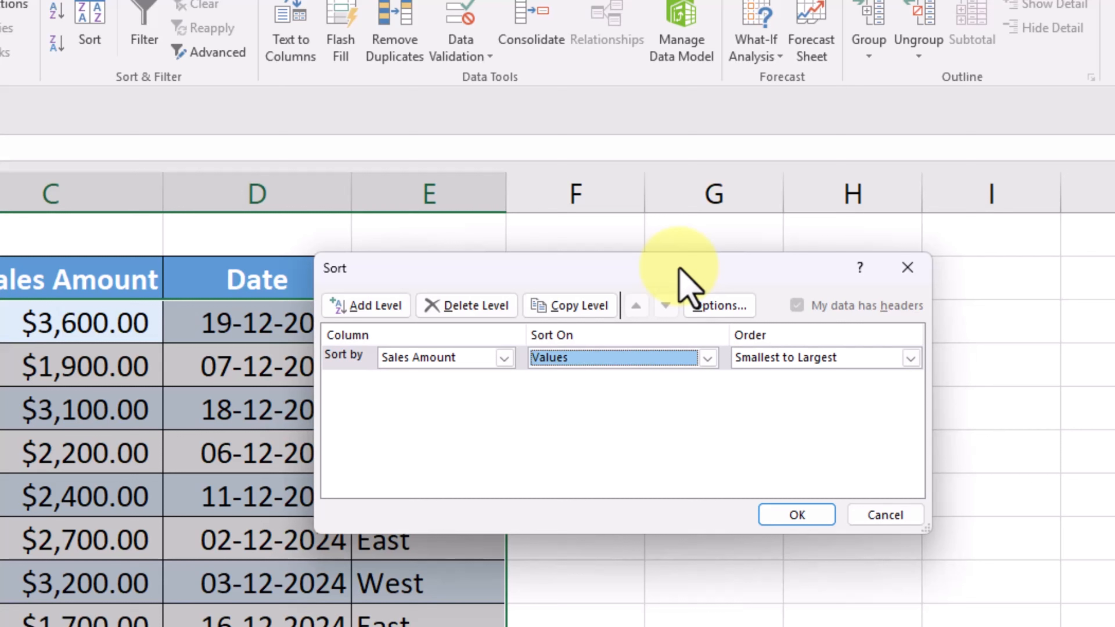
left_click(910, 359)
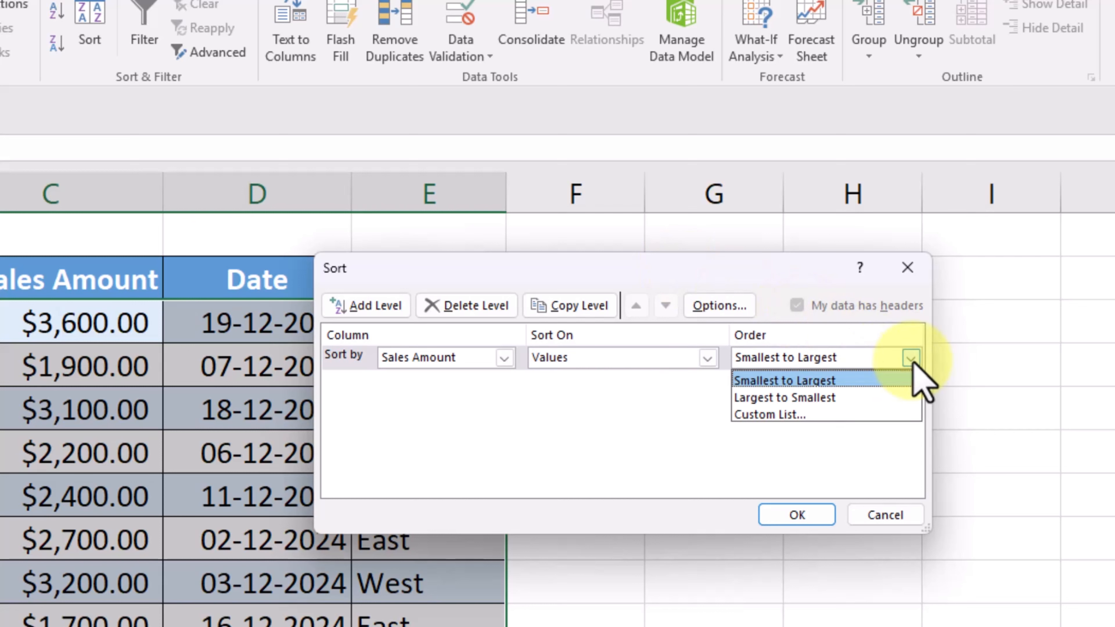
left_click(900, 398)
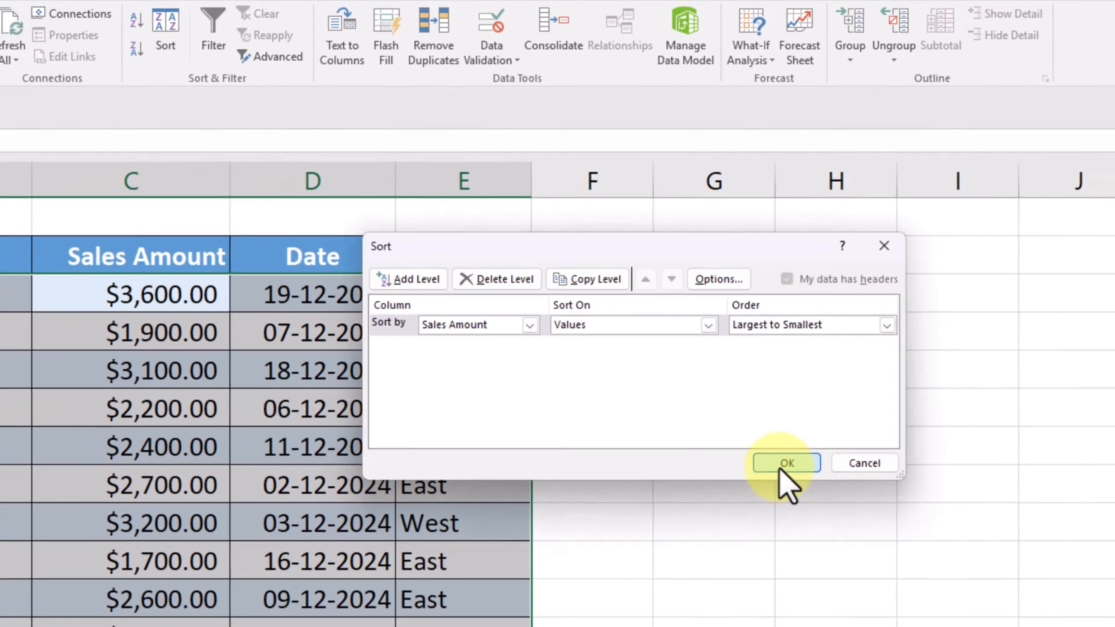
left_click(797, 515)
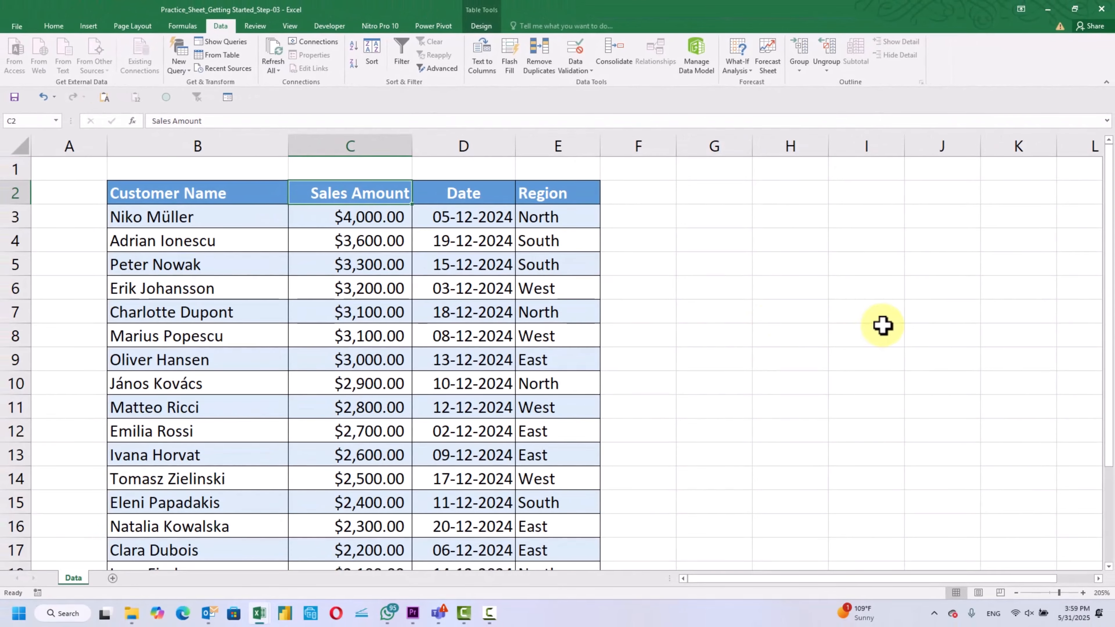
left_click(882, 325)
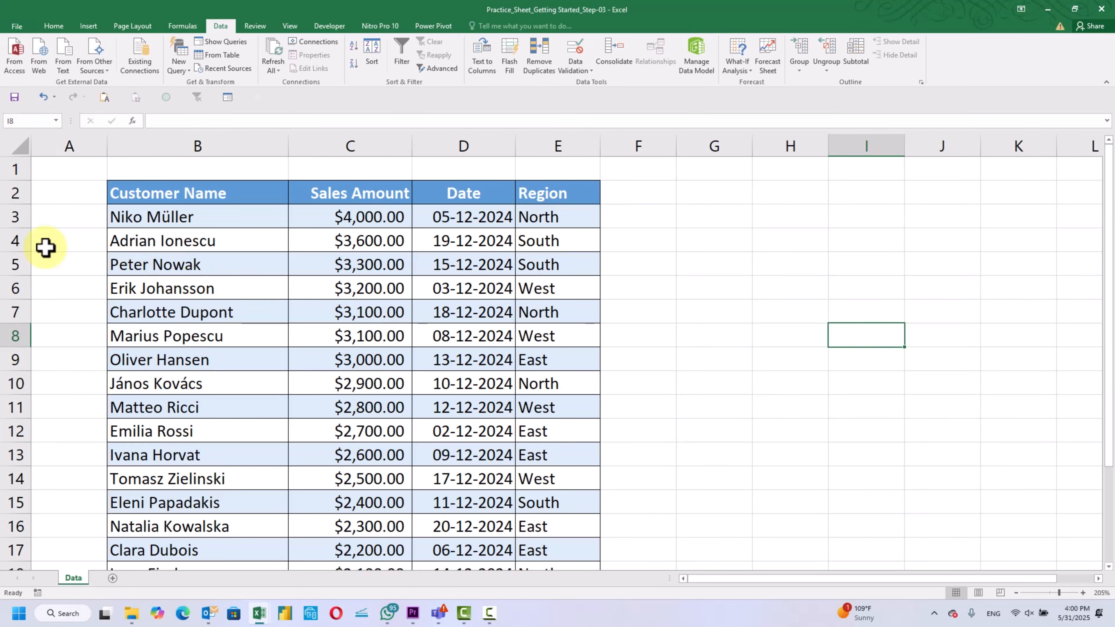
Examine the first data row, the full sorted list, and the Region and Sales Amount columns.
left_click(13, 239)
left_click(8, 213)
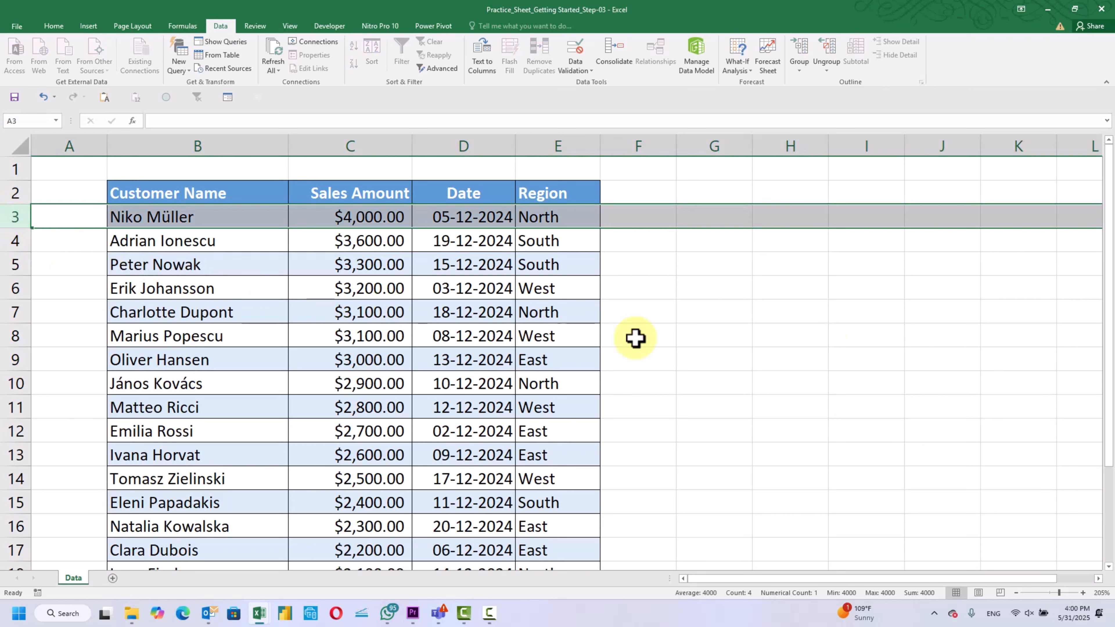
left_click(772, 339)
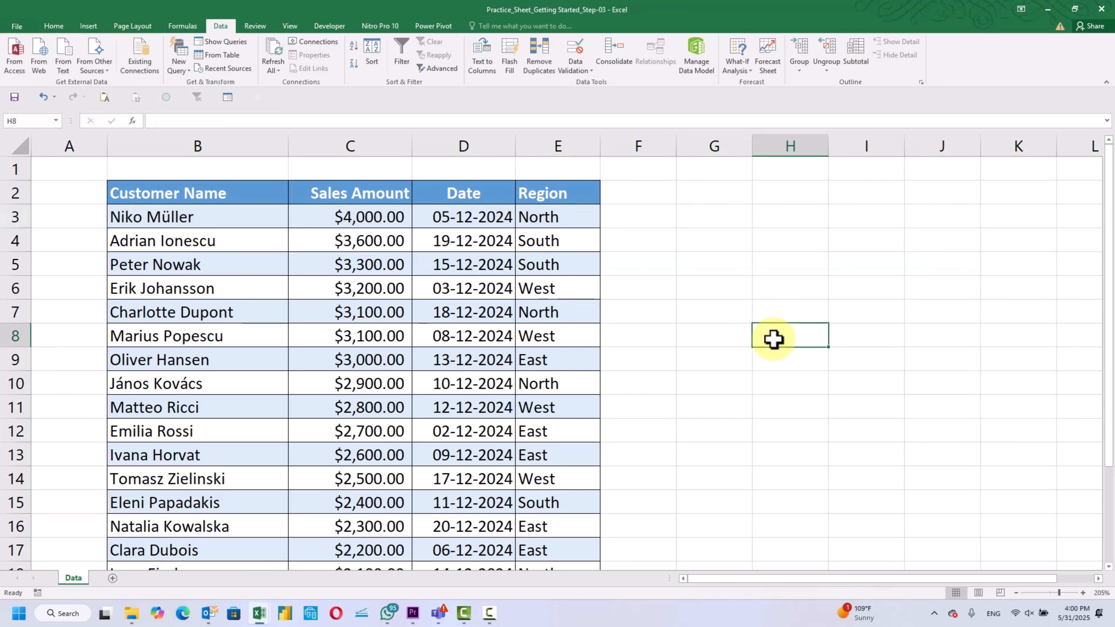
scroll(768, 337, "down", 1)
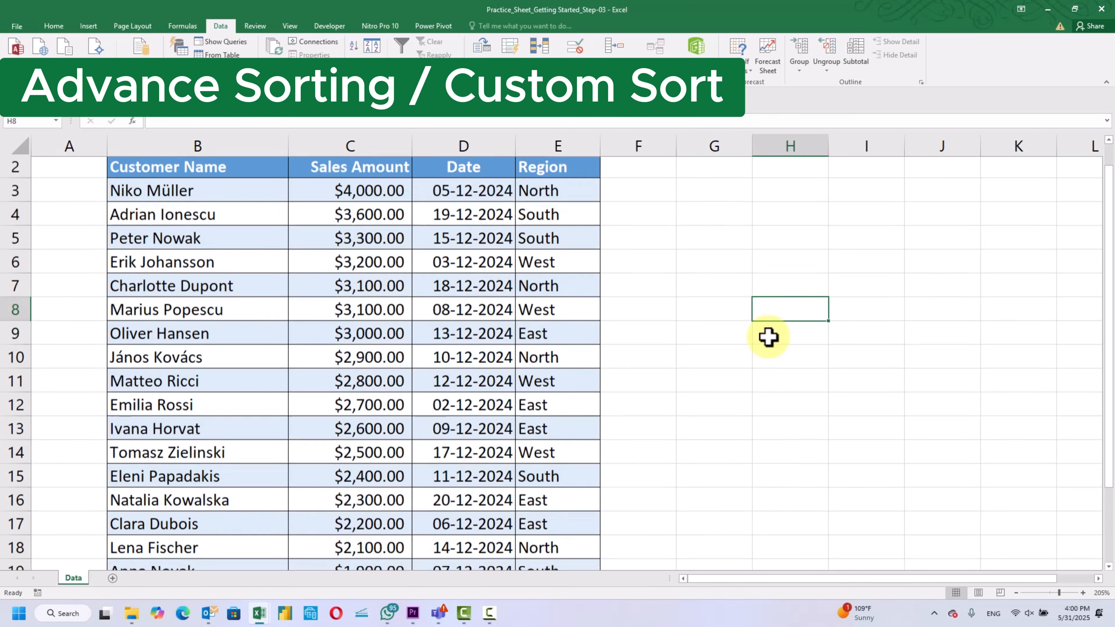
scroll(768, 337, "down", 3)
scroll(768, 337, "up", 3)
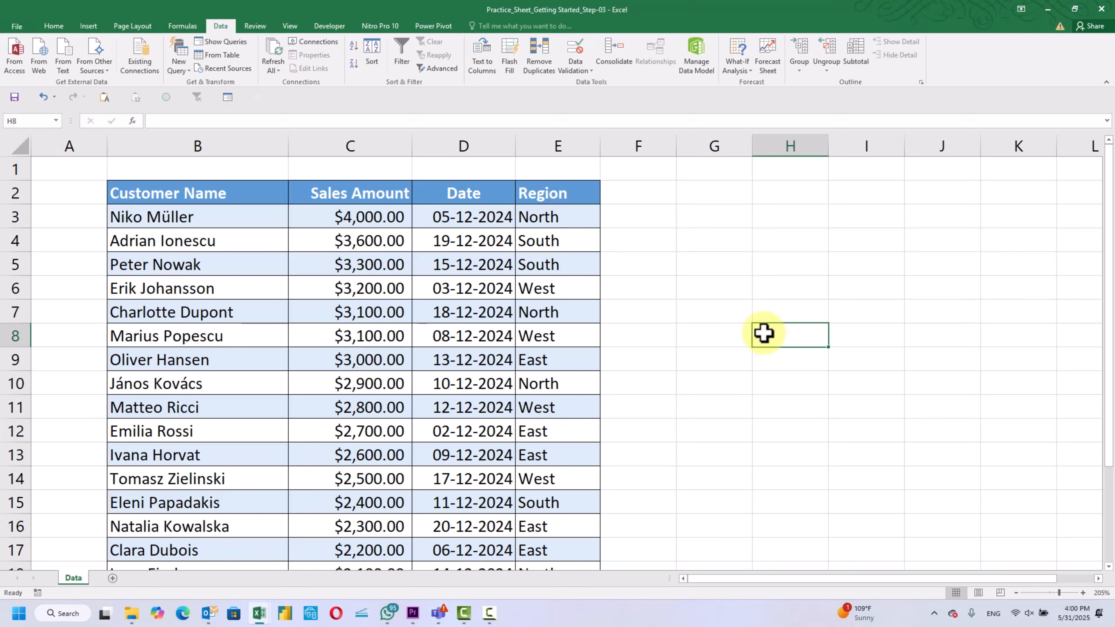
left_click(579, 187)
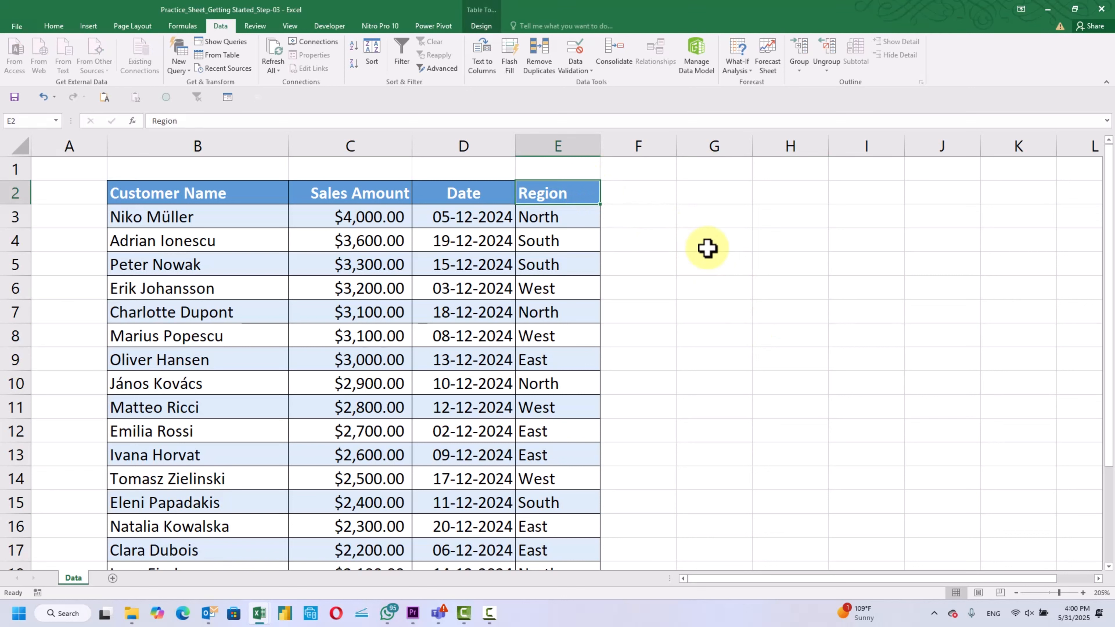
left_click(393, 191)
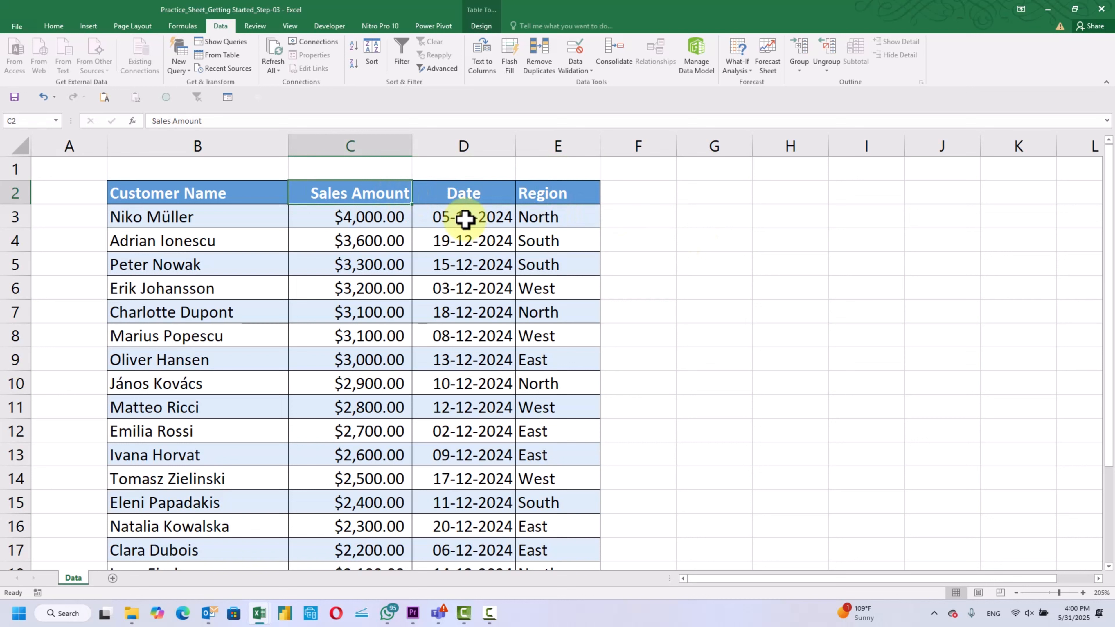
left_click(767, 284)
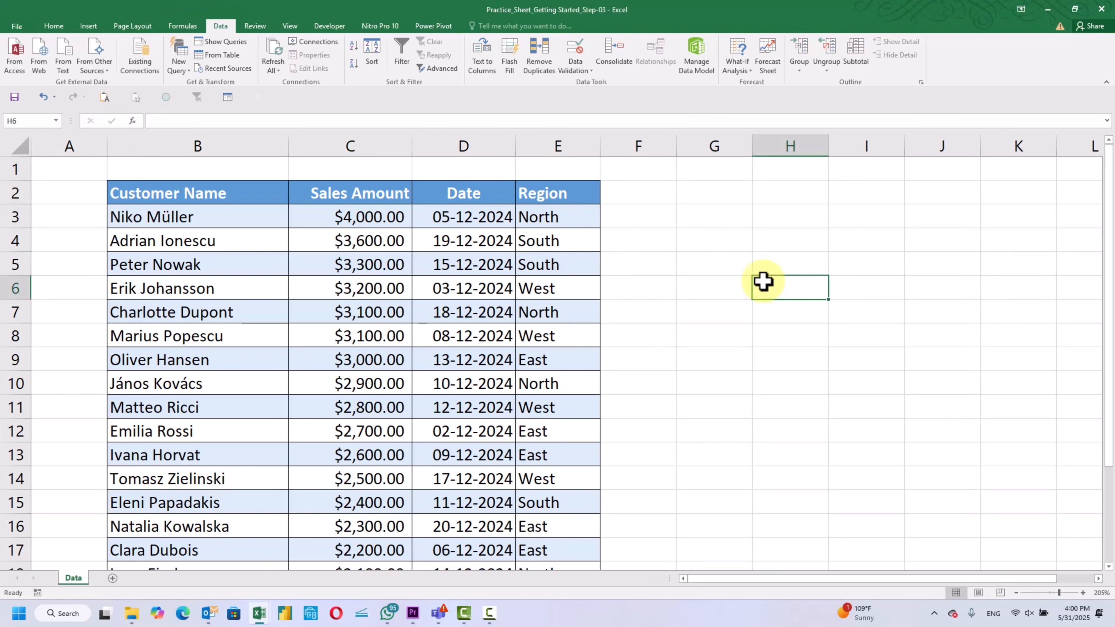
Set the table's first custom sort level to Region, based on cell values, in A to Z order.
left_click(434, 198)
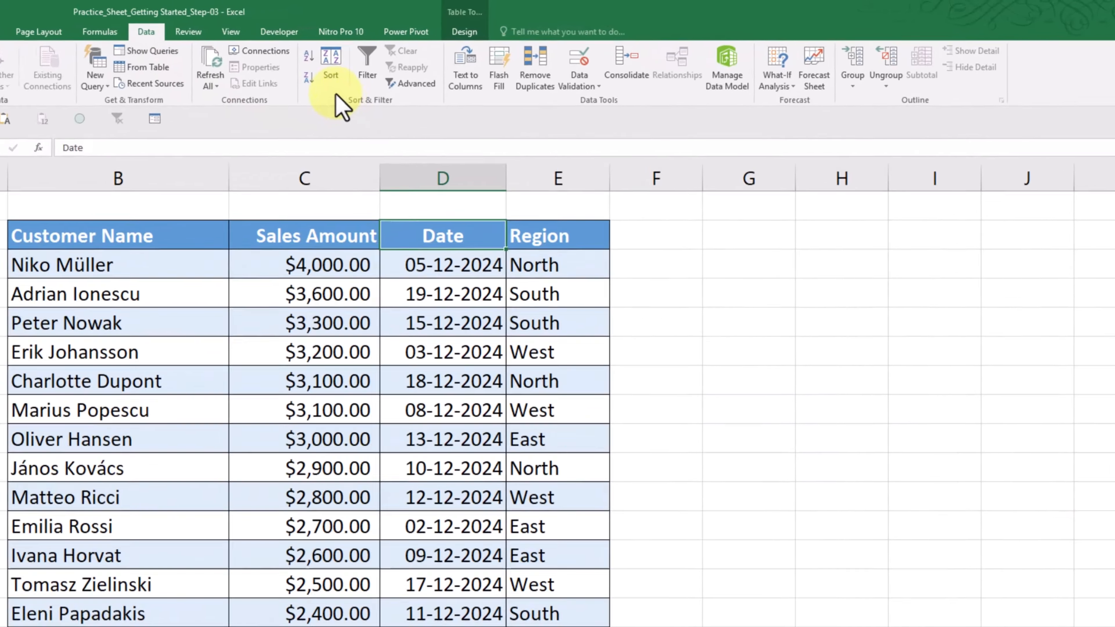
left_click(372, 55)
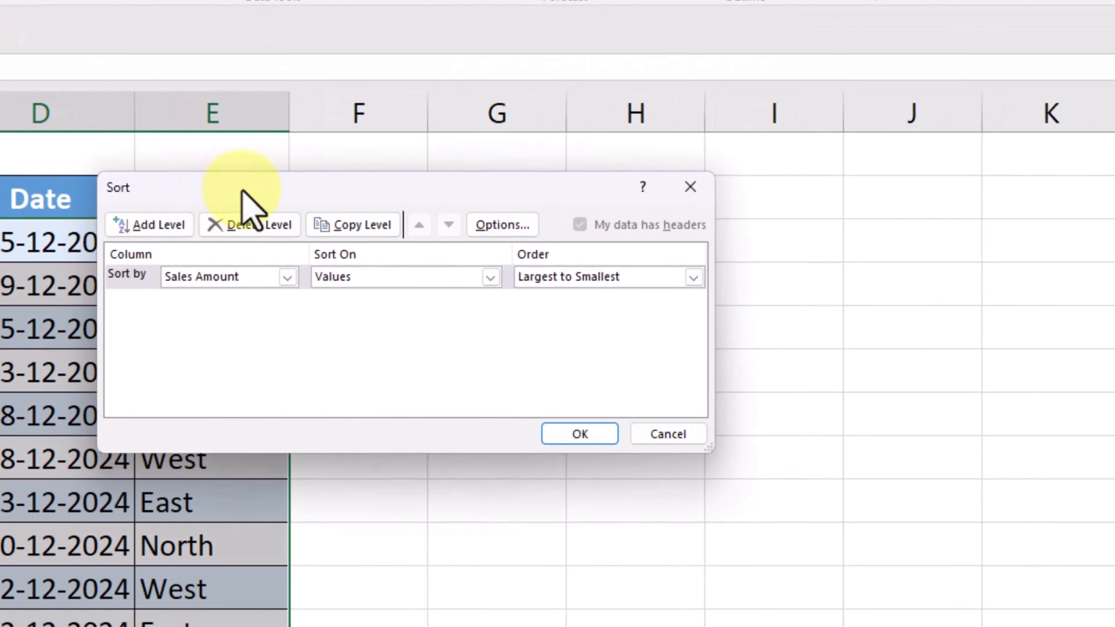
left_click_drag(431, 271, 443, 250)
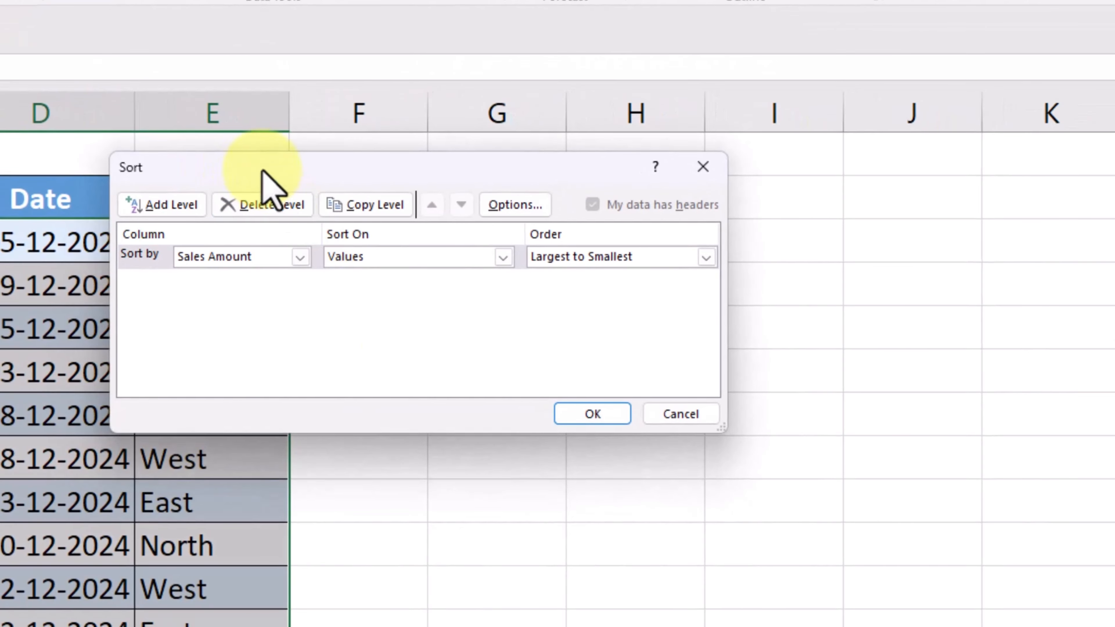
left_click_drag(262, 172, 301, 169)
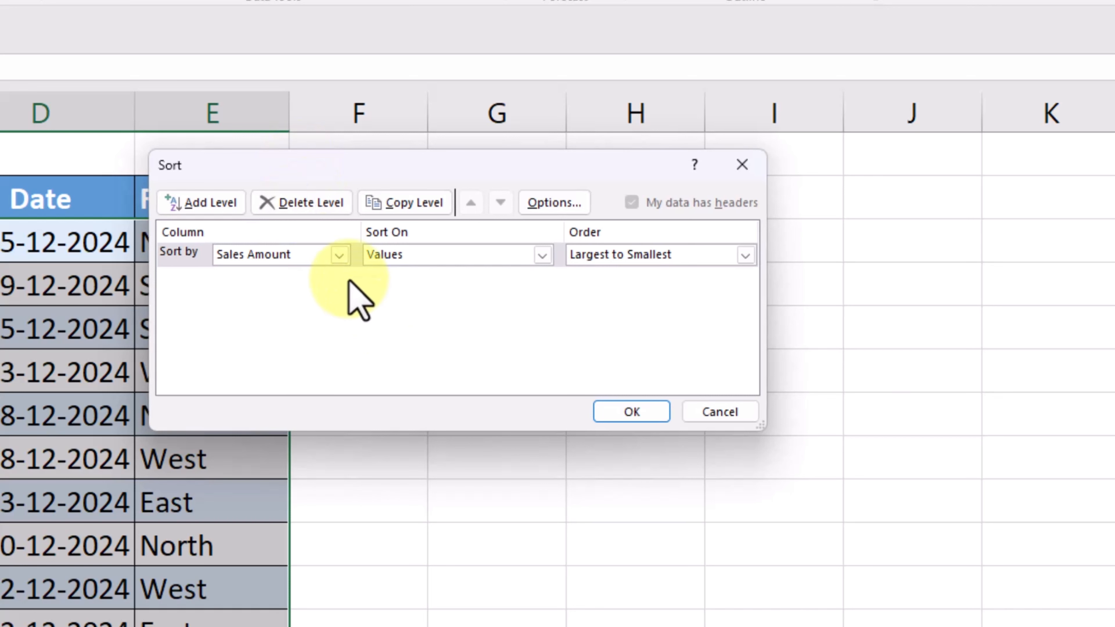
left_click(341, 256)
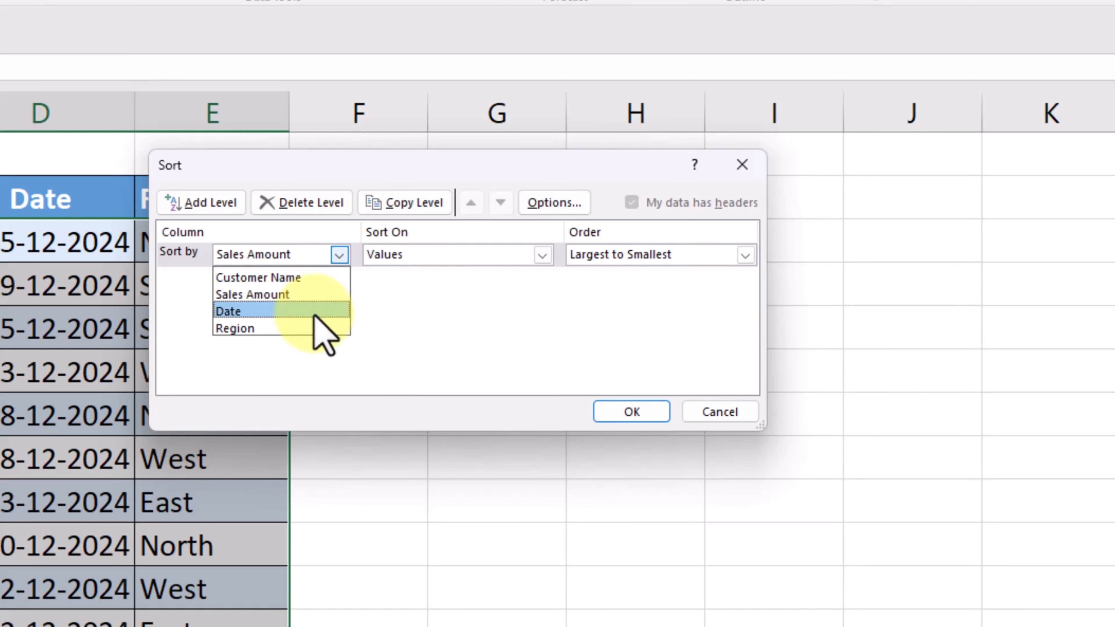
left_click(312, 330)
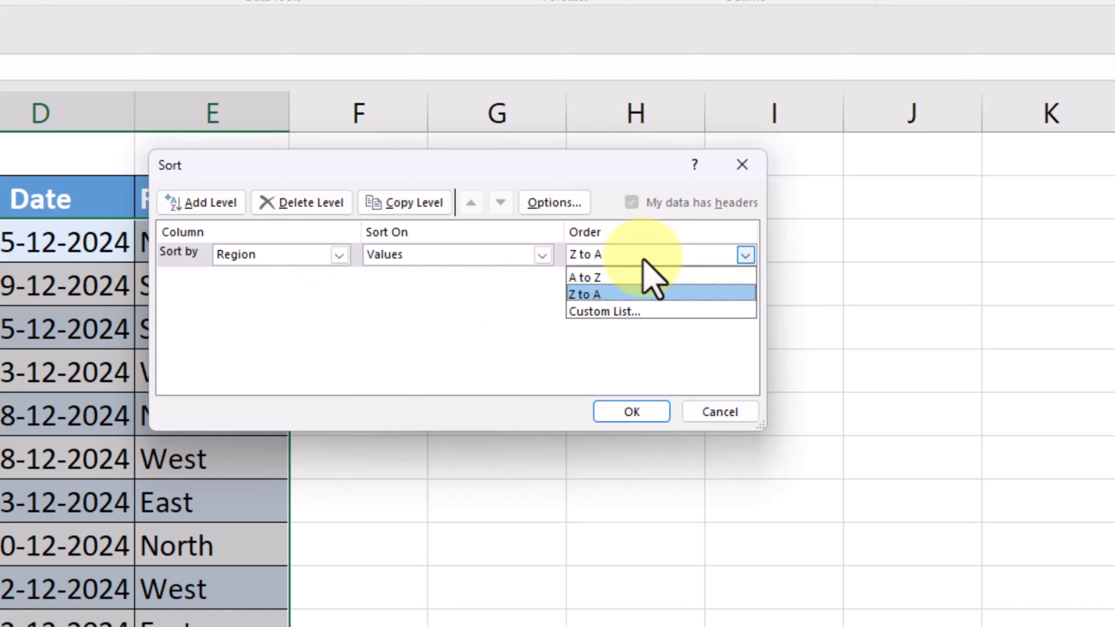
left_click(642, 278)
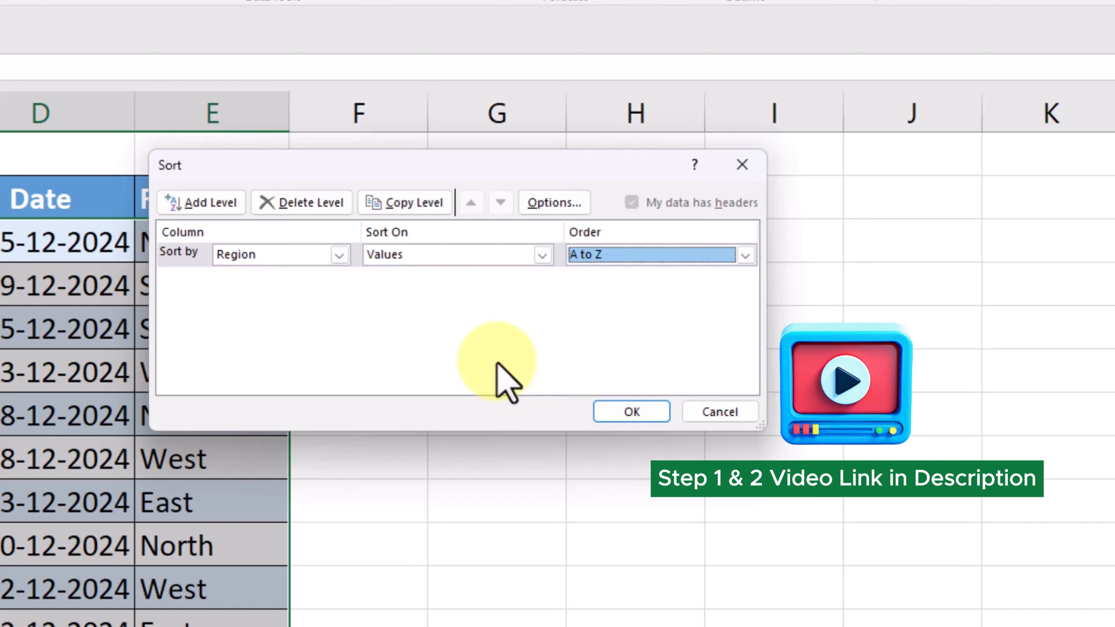
Add a second sort level for Sales Amount, based on cell values, in Largest to Smallest order, and apply the custom sort.
left_click(216, 209)
left_click(339, 279)
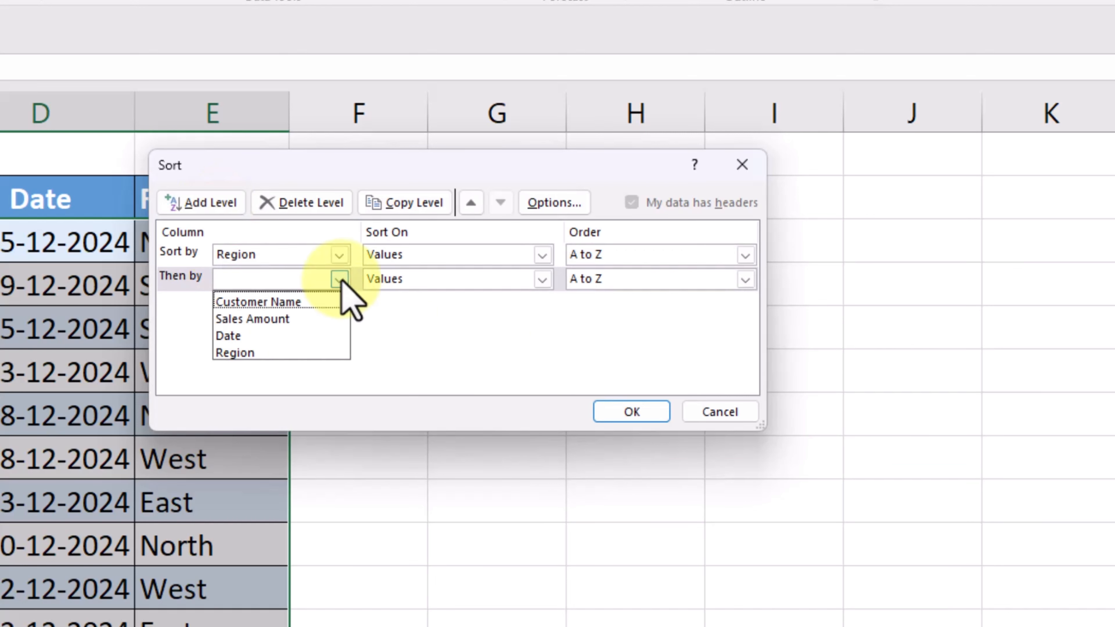
left_click(313, 318)
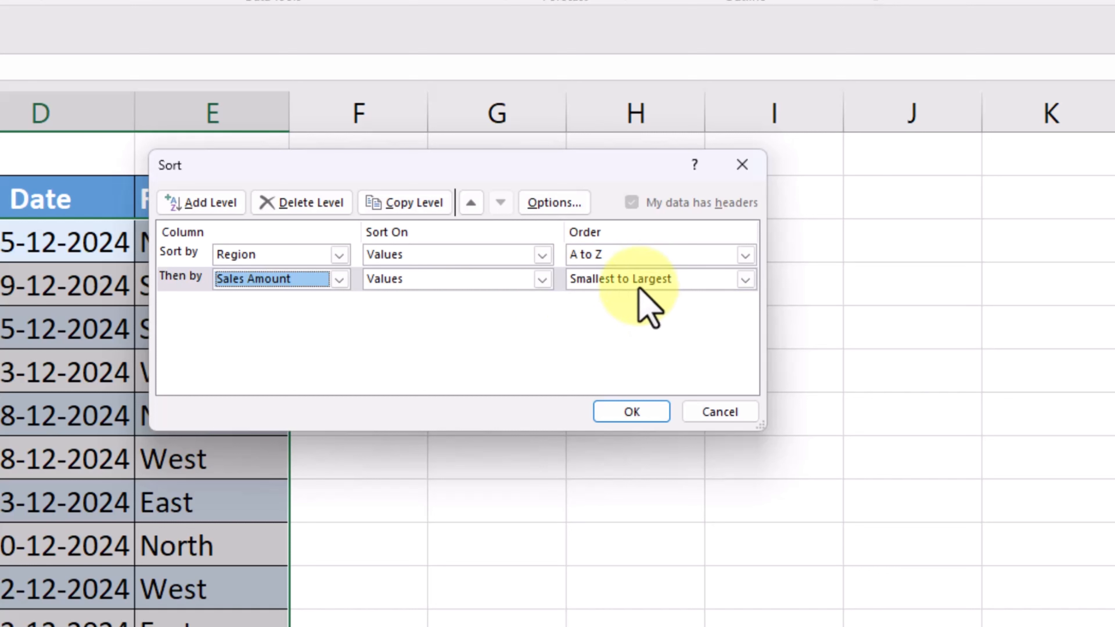
left_click(645, 280)
left_click(649, 319)
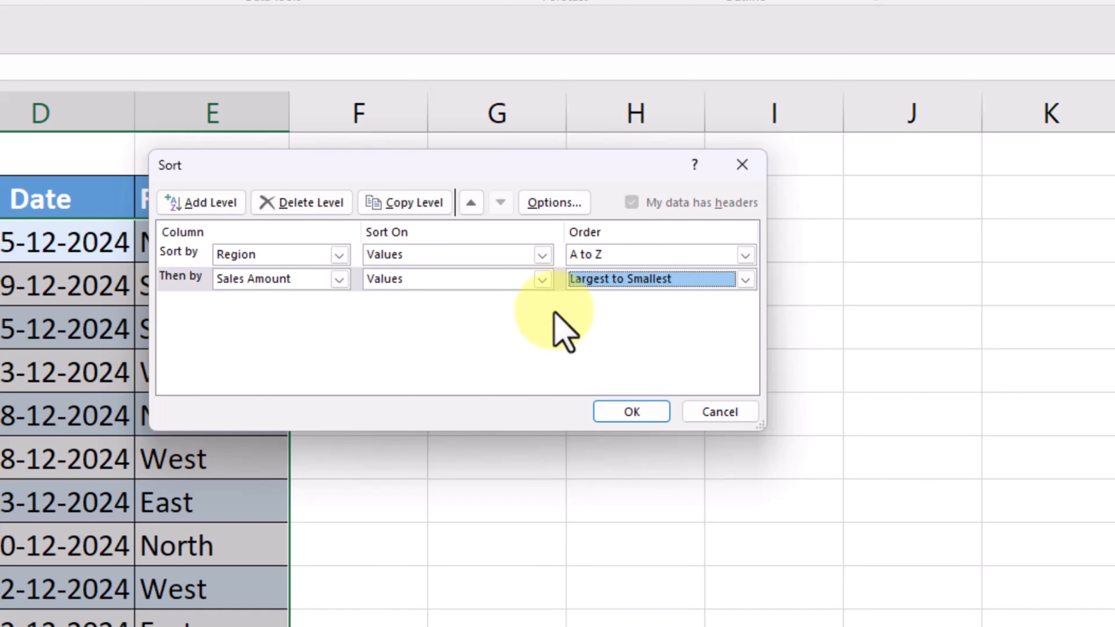
left_click_drag(515, 170, 675, 166)
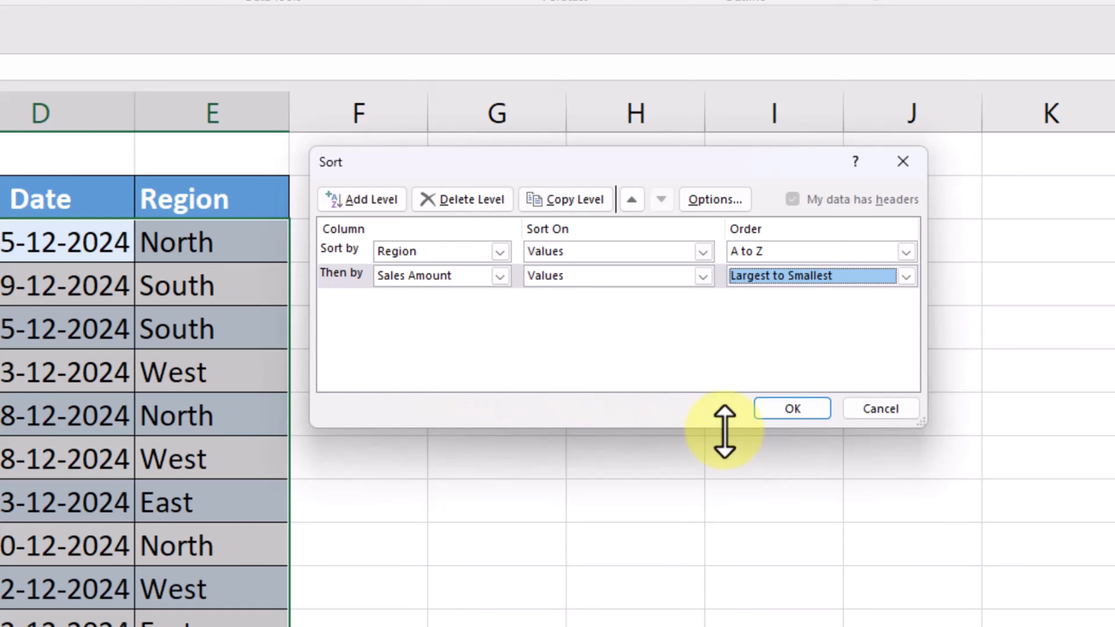
left_click(795, 411)
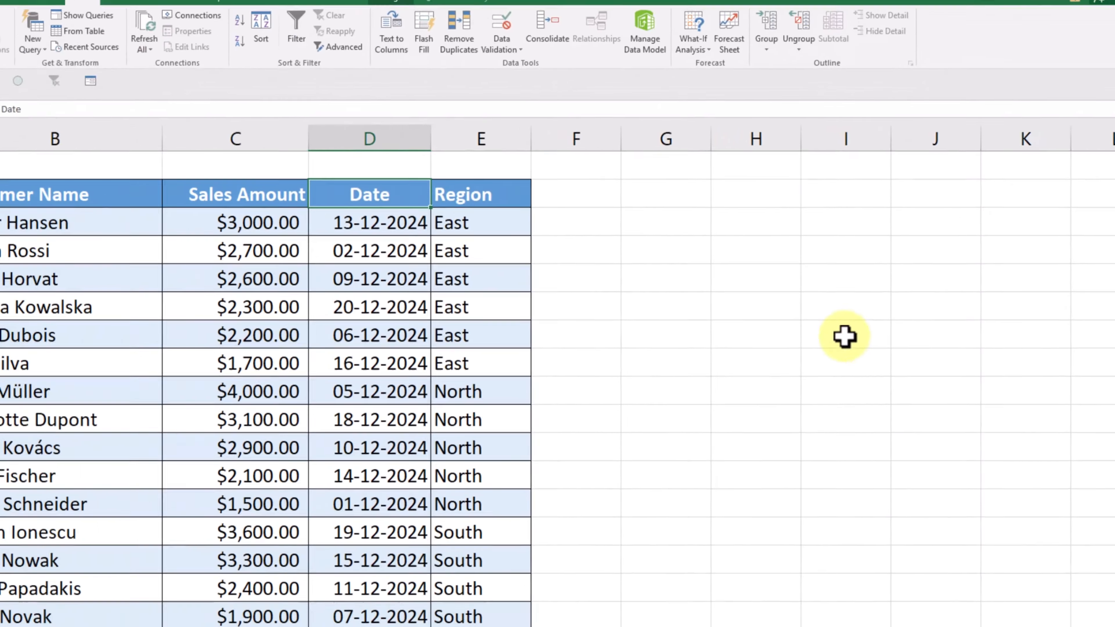
left_click(792, 336)
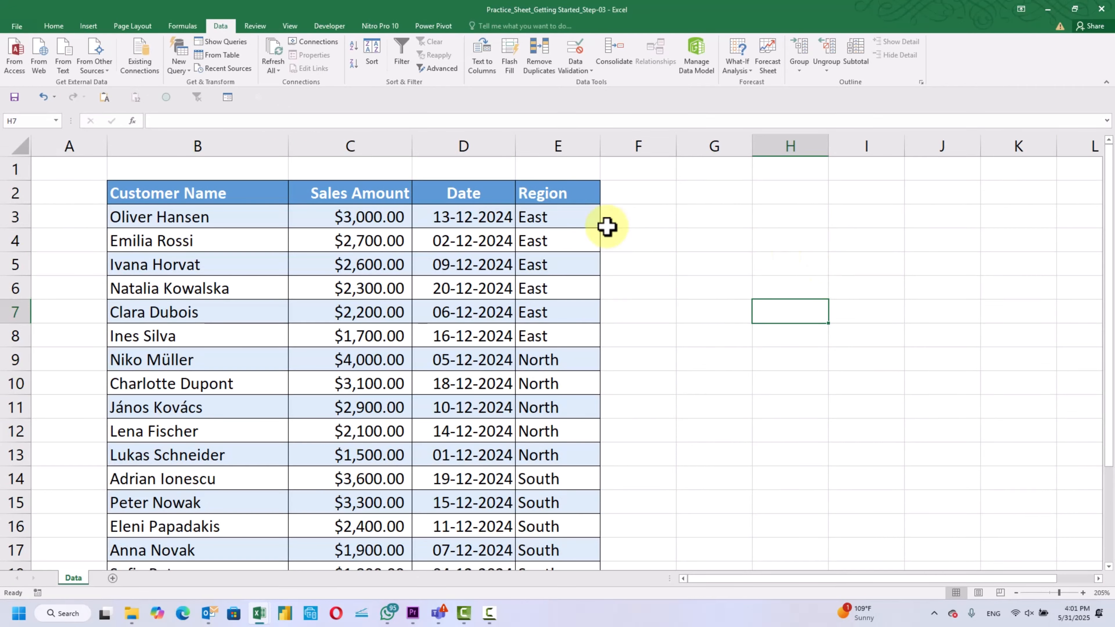
Examine how the rows are grouped down the Region column, starting with the East rows.
left_click_drag(579, 219, 582, 336)
scroll(687, 279, "down", 2)
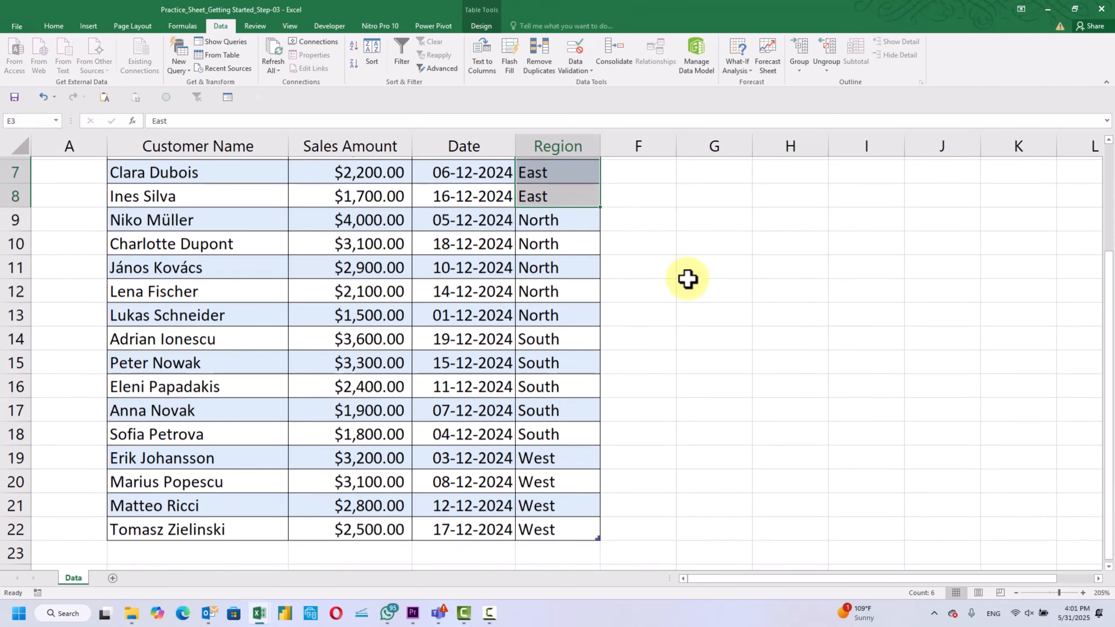
left_click_drag(570, 220, 558, 525)
left_click(685, 362)
left_click(632, 473)
scroll(697, 331, "up", 2)
left_click(706, 298)
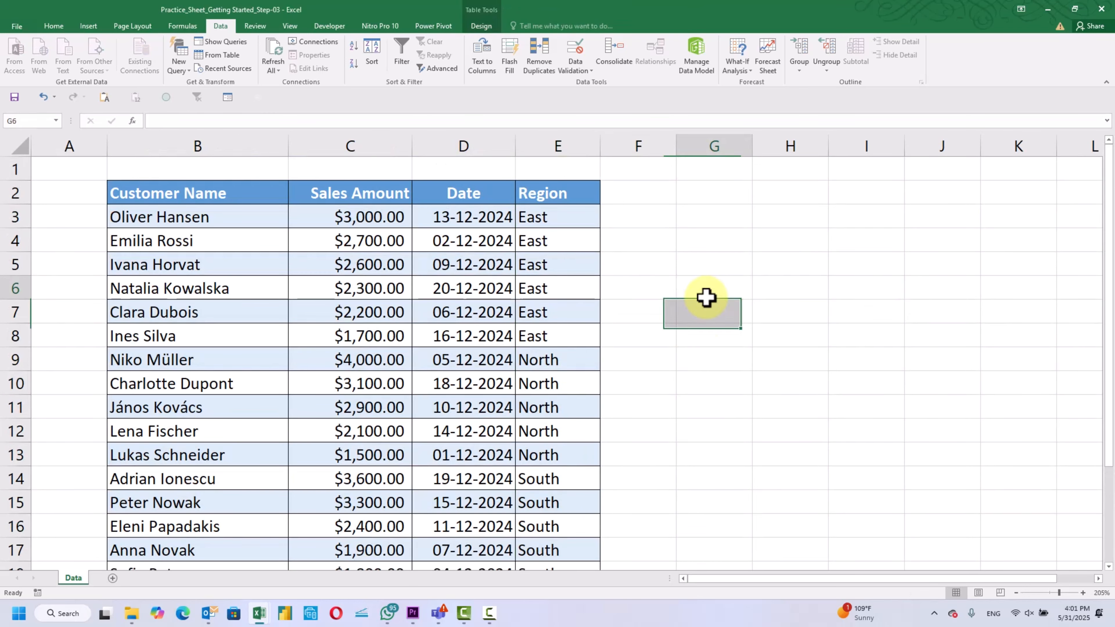
Check the order of the Sales Amount values within the East region, row by row.
left_click(389, 216)
left_click(377, 238)
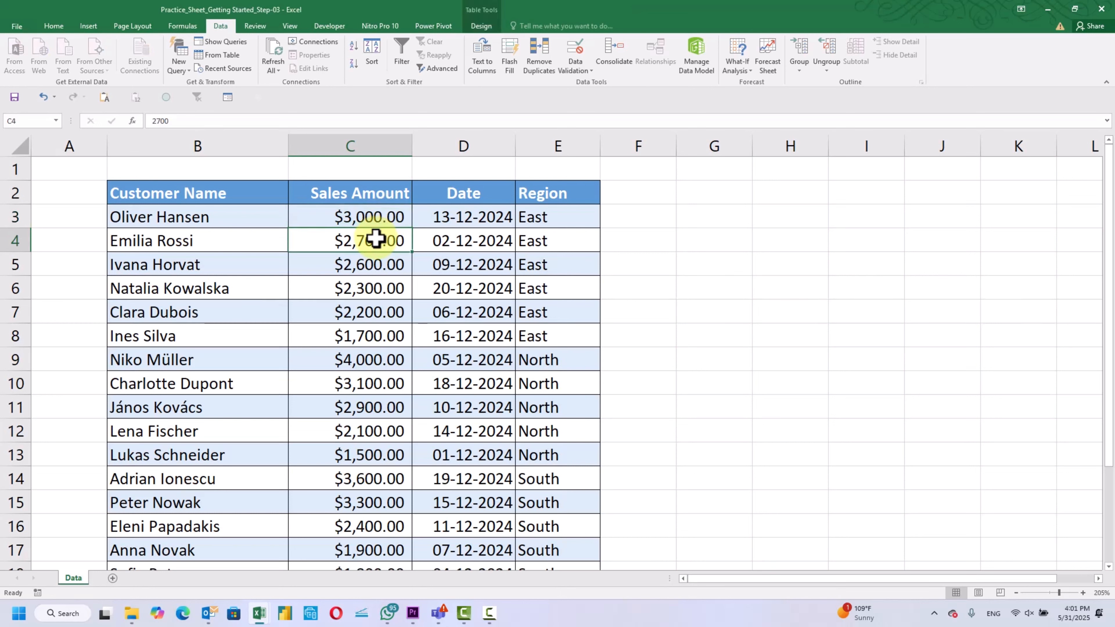
left_click(374, 262)
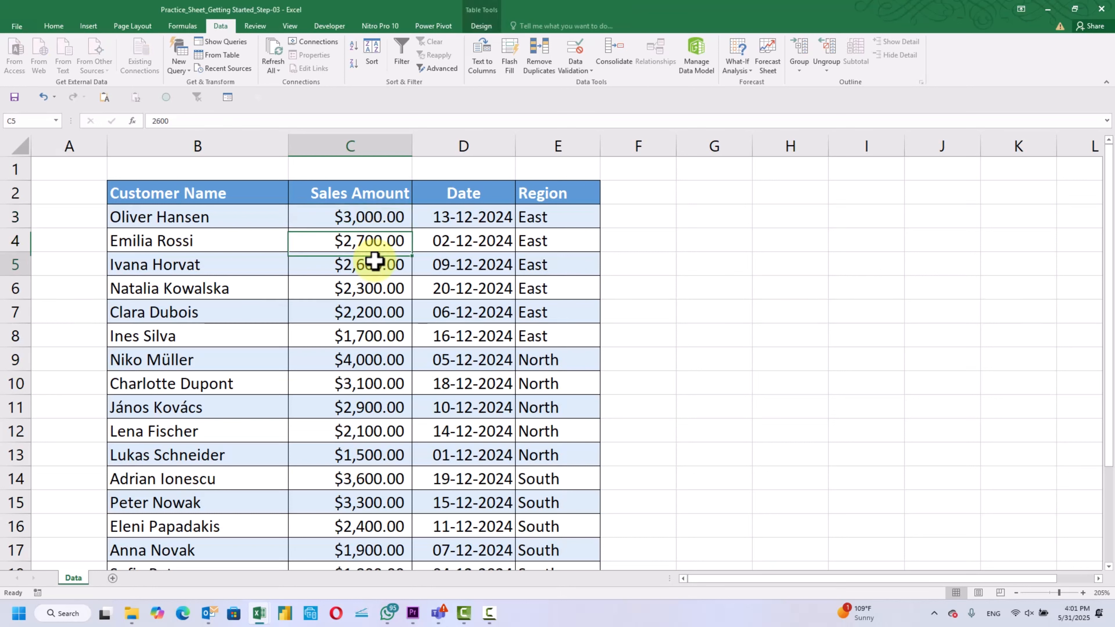
left_click(378, 289)
left_click(378, 313)
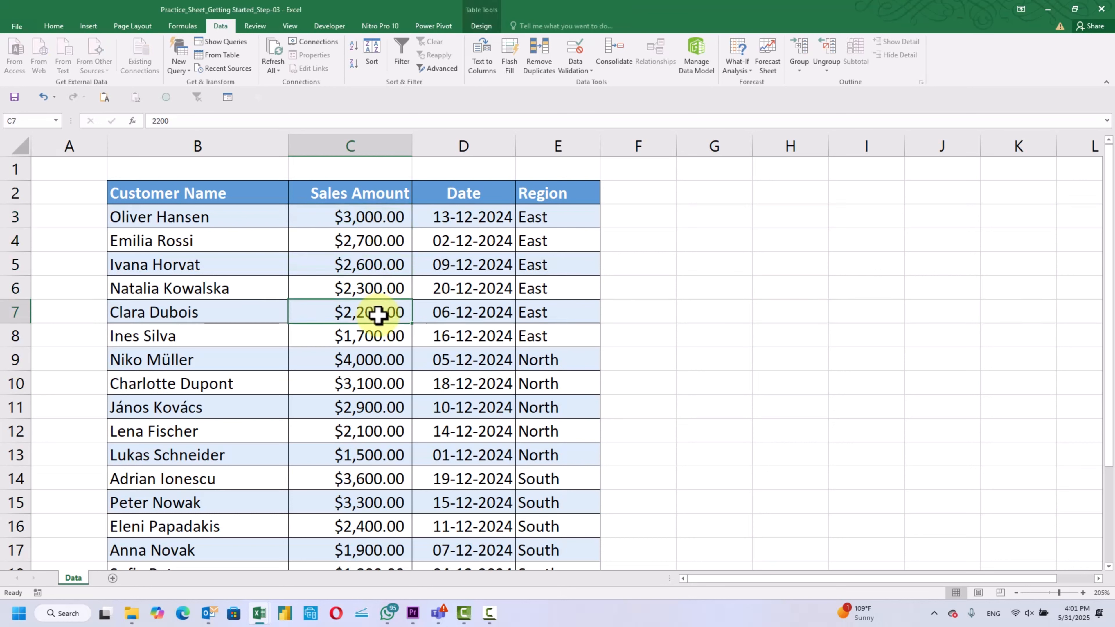
left_click(372, 337)
left_click(769, 303)
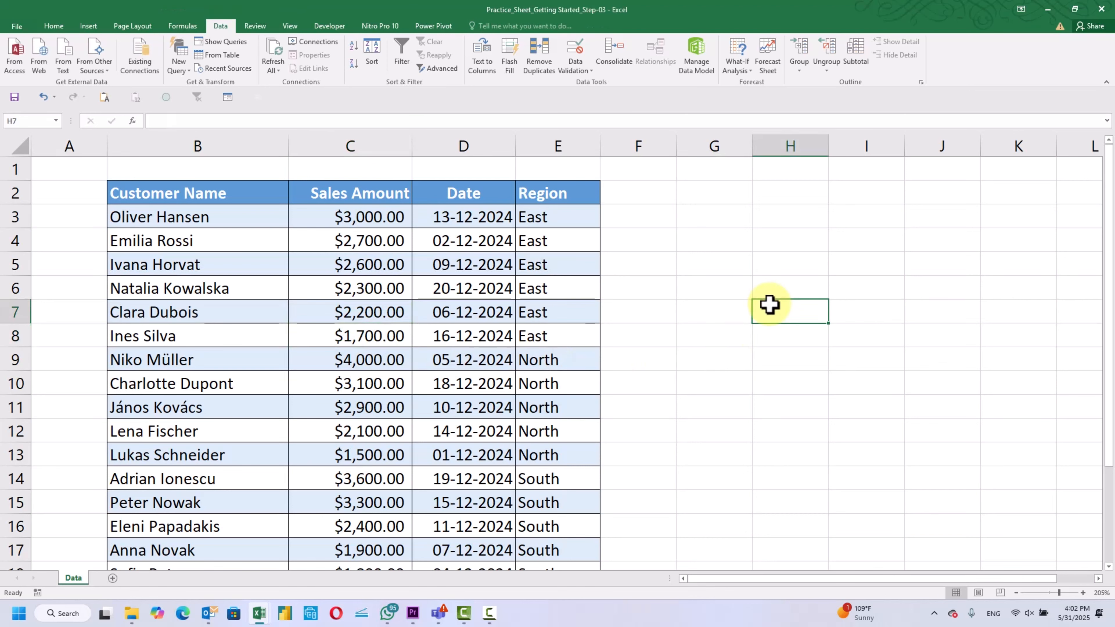
scroll(770, 304, "down", 3)
scroll(770, 304, "up", 3)
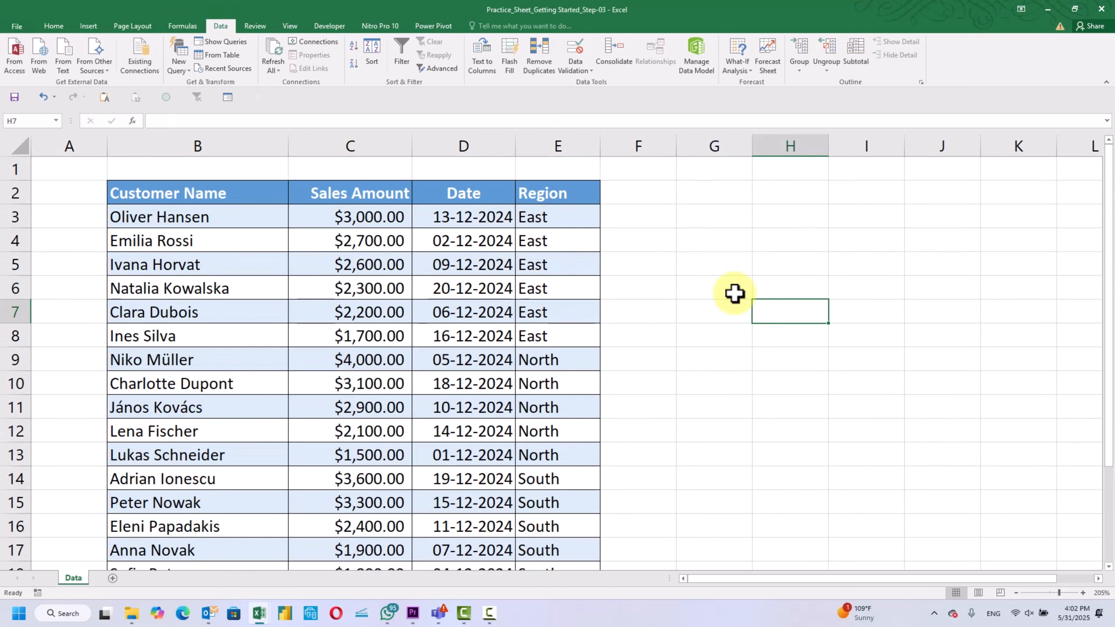
Fill the East rows (B3:E8) with a light green theme color.
left_click_drag(105, 219, 167, 335)
left_click(53, 27)
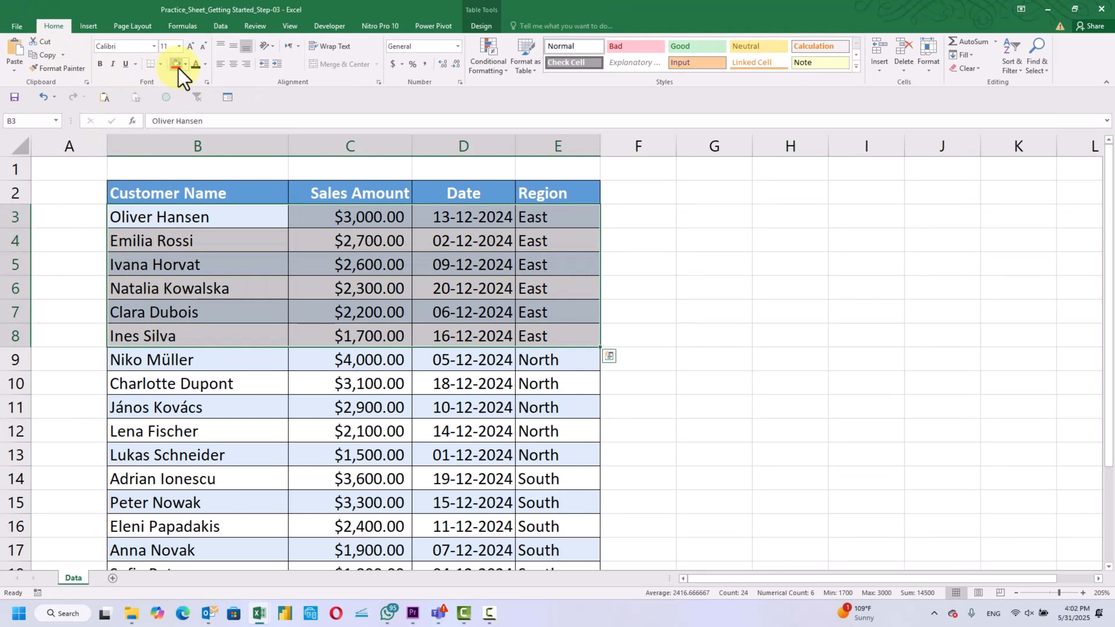
left_click(185, 64)
left_click(265, 110)
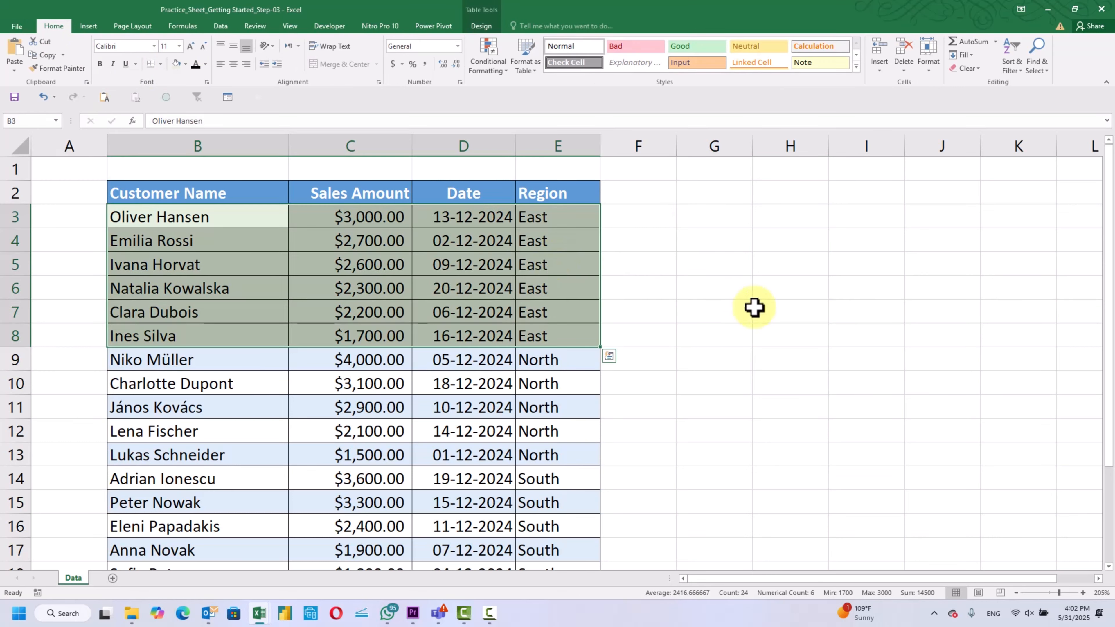
left_click(756, 308)
Fill the North rows (B9:E13) with a light theme color.
scroll(761, 306, "down", 2)
left_click_drag(166, 217, 555, 311)
scroll(698, 288, "up", 2)
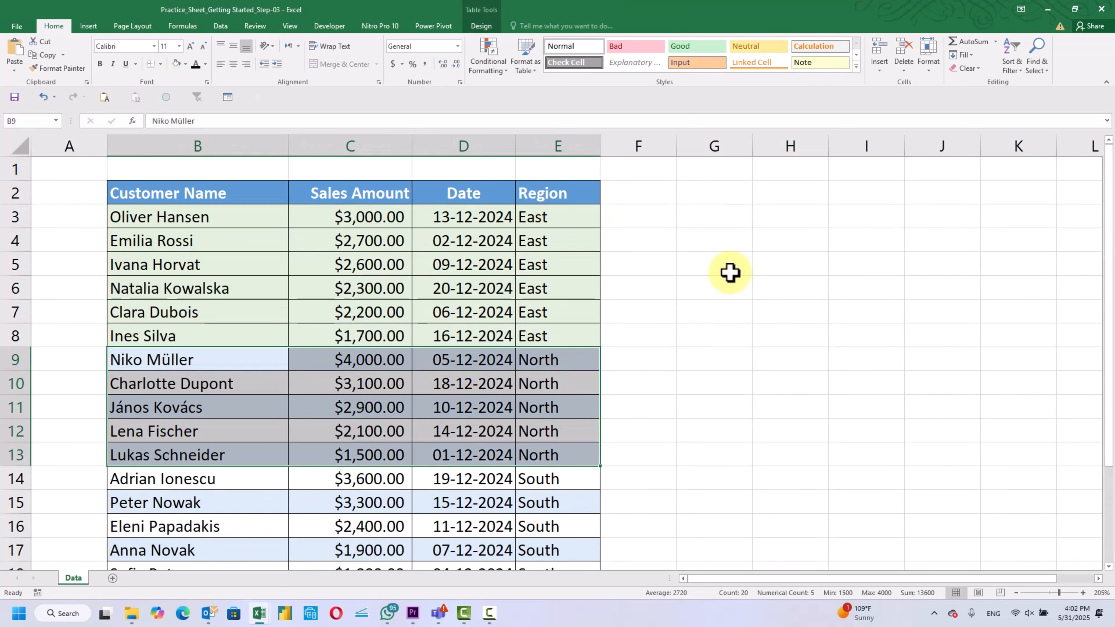
left_click(185, 65)
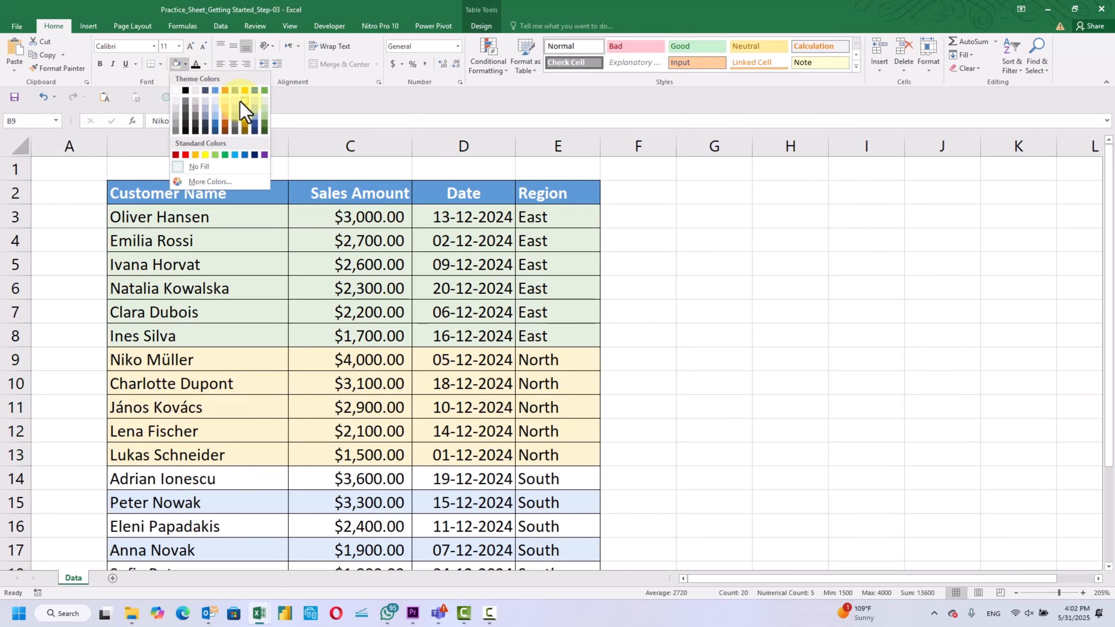
left_click(223, 101)
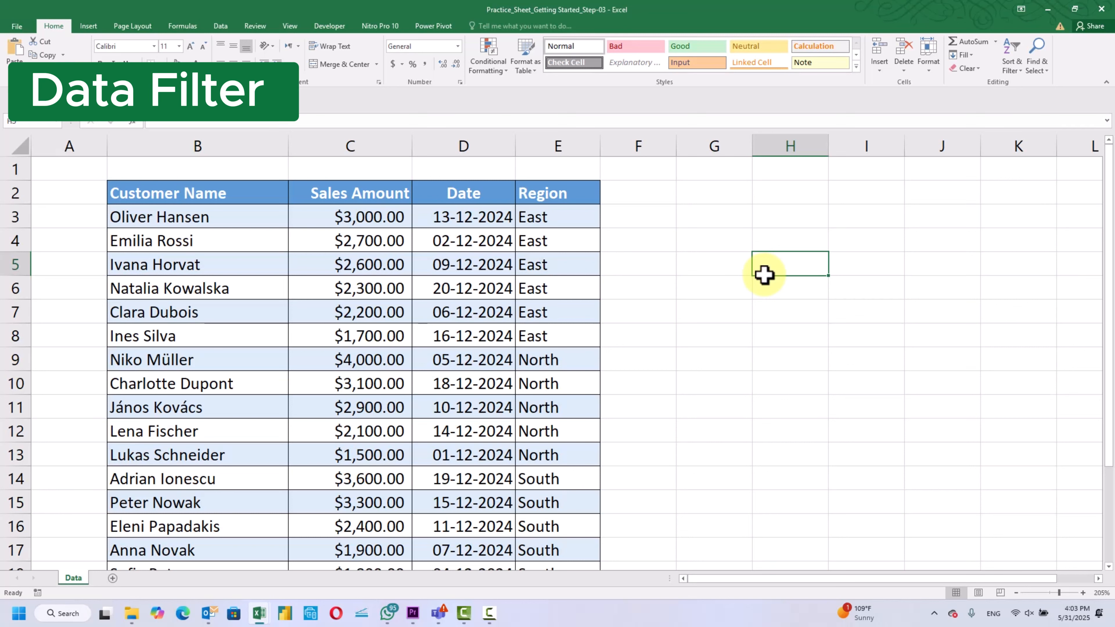
Examine the Region, Customer Name and Sales Amount columns through the full length of the table.
left_click(584, 200)
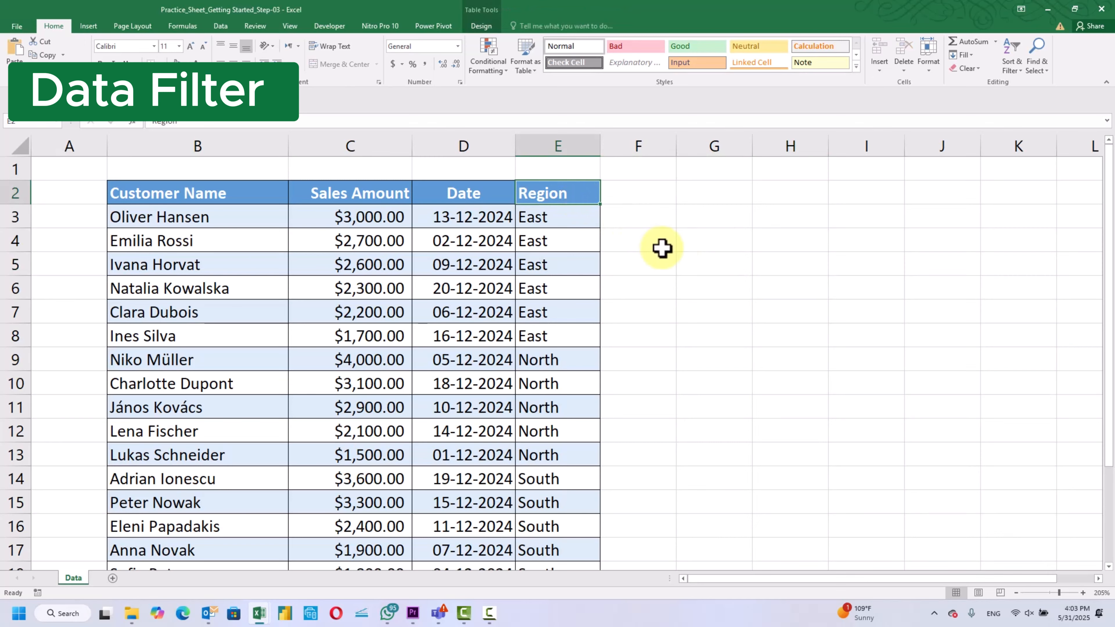
scroll(662, 249, "down", 4)
scroll(662, 248, "up", 4)
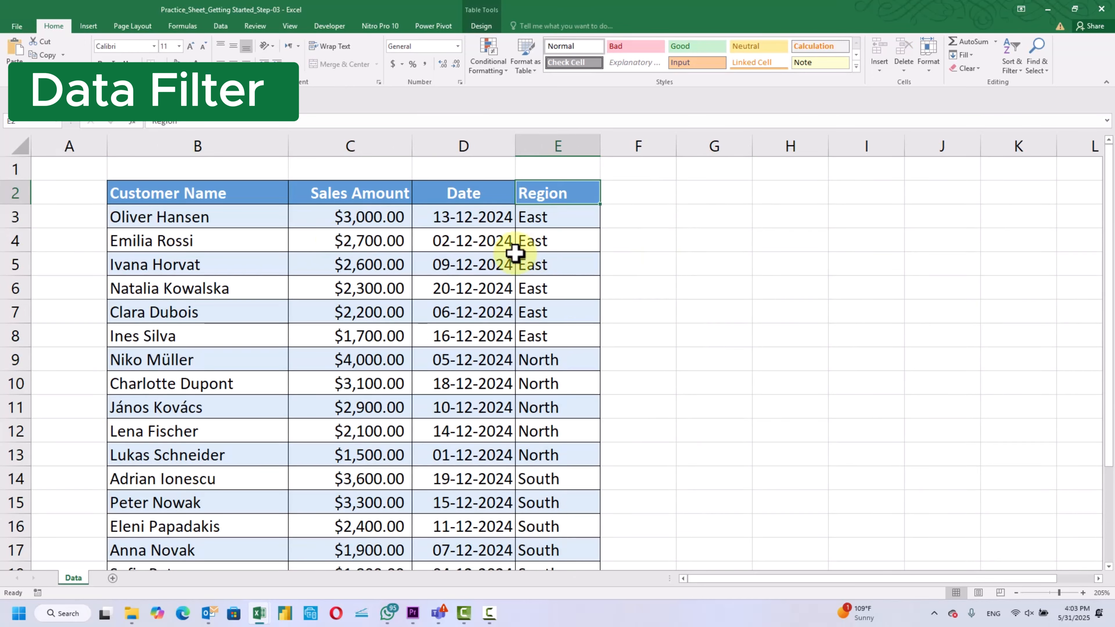
left_click(266, 194)
scroll(267, 253, "down", 4)
scroll(266, 254, "up", 4)
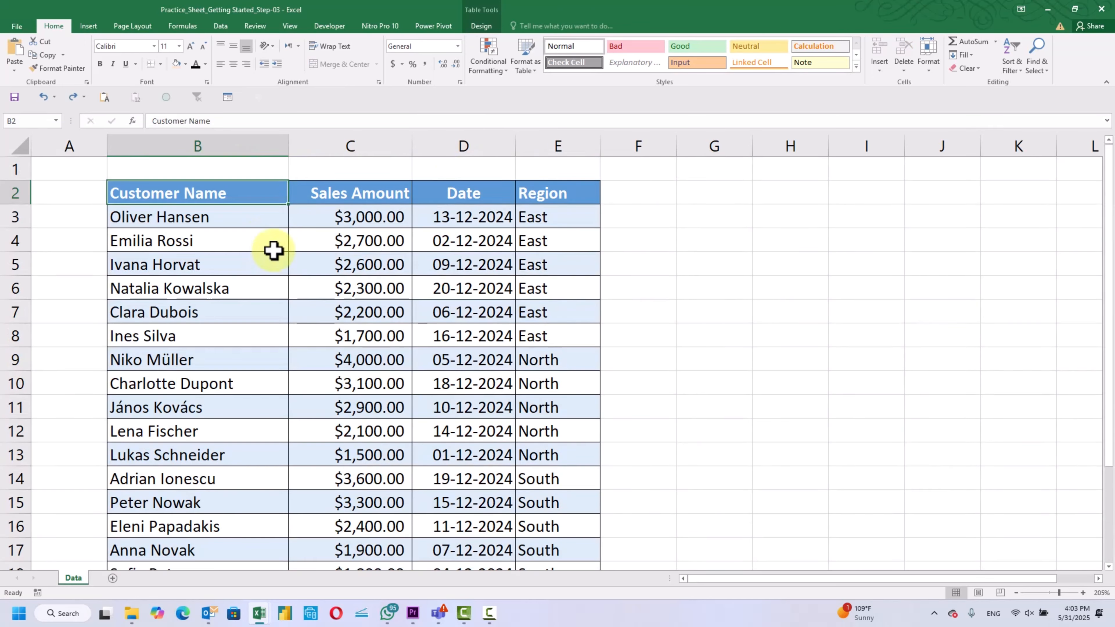
left_click(353, 194)
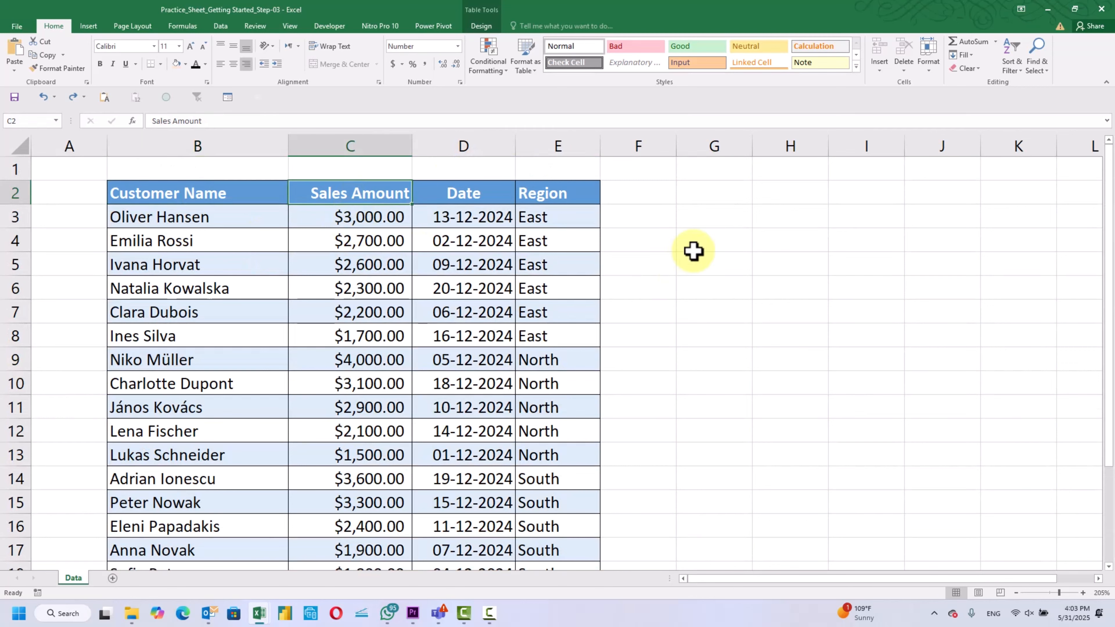
scroll(692, 251, "down", 3)
scroll(693, 251, "up", 3)
left_click(768, 259)
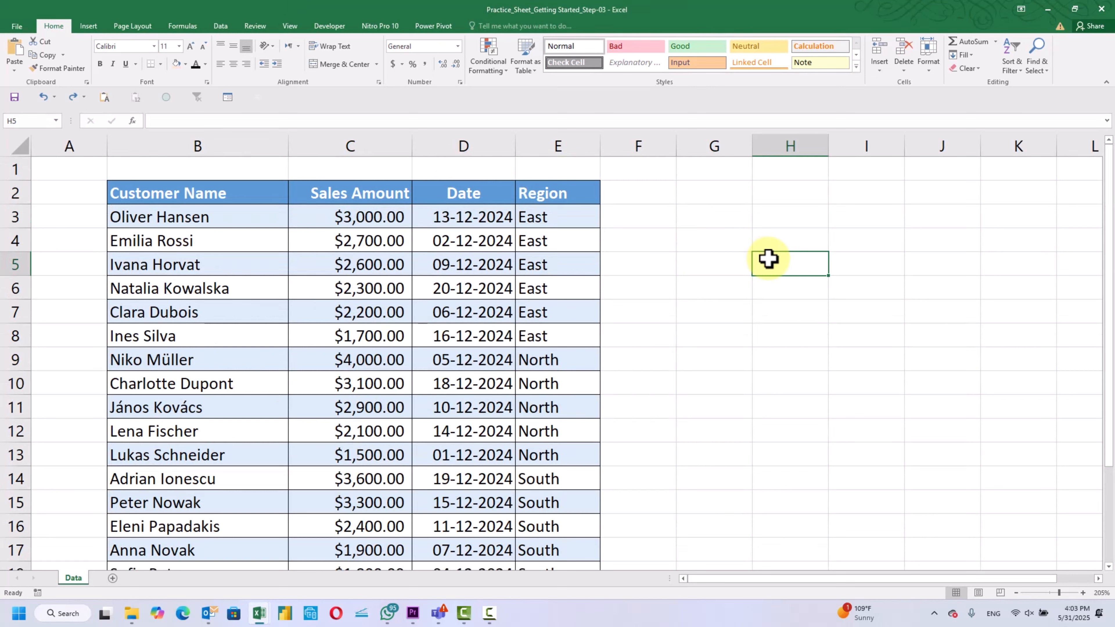
scroll(771, 259, "down", 4)
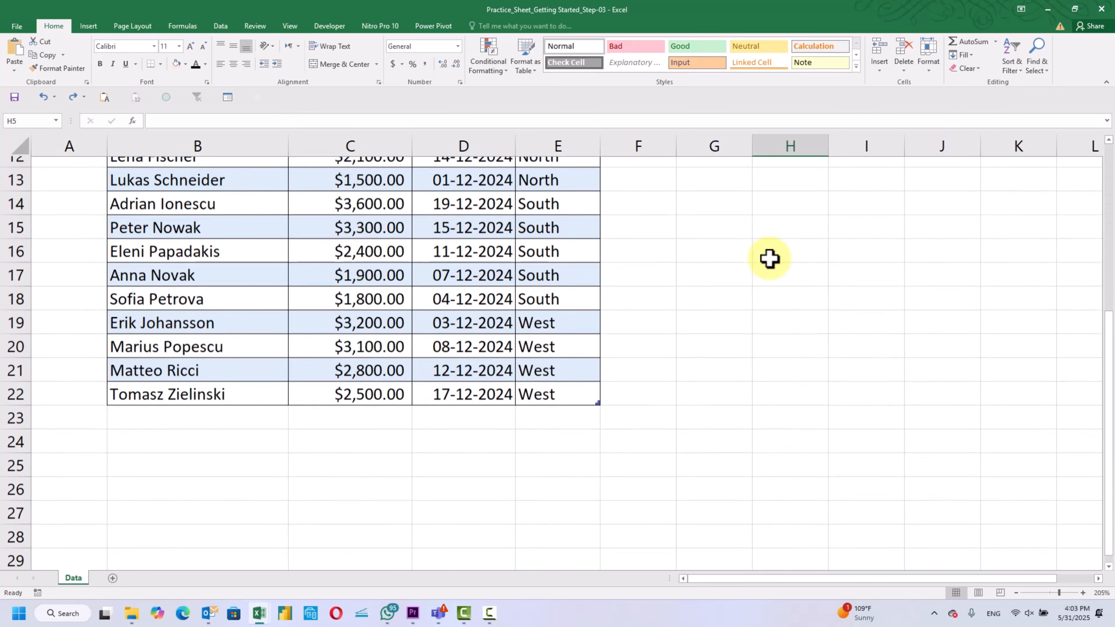
scroll(771, 259, "up", 4)
left_click(597, 199)
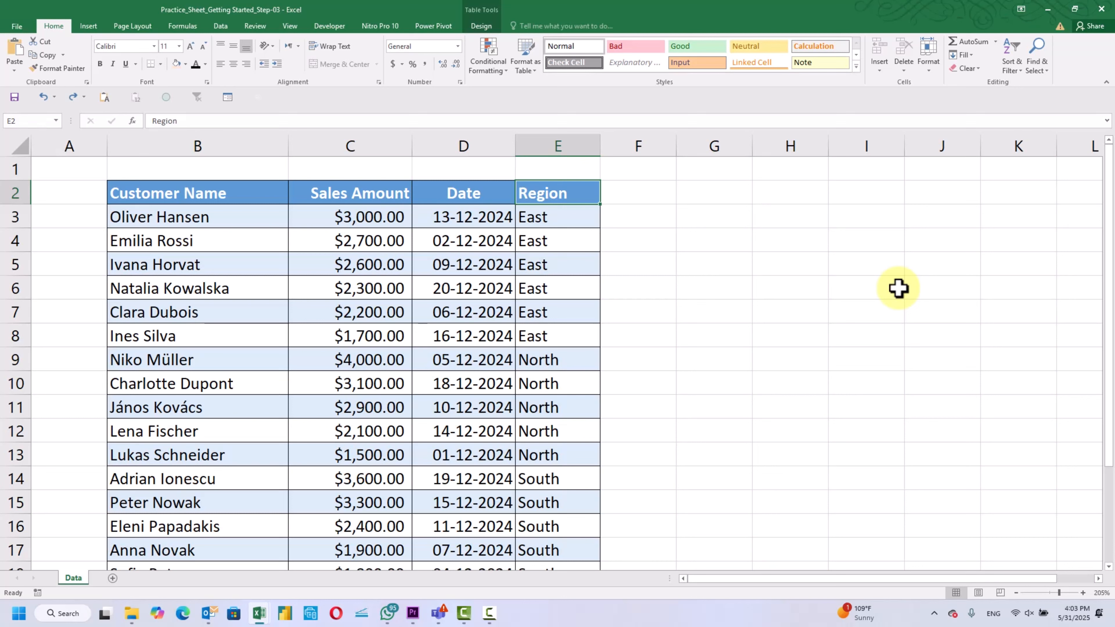
left_click(898, 289)
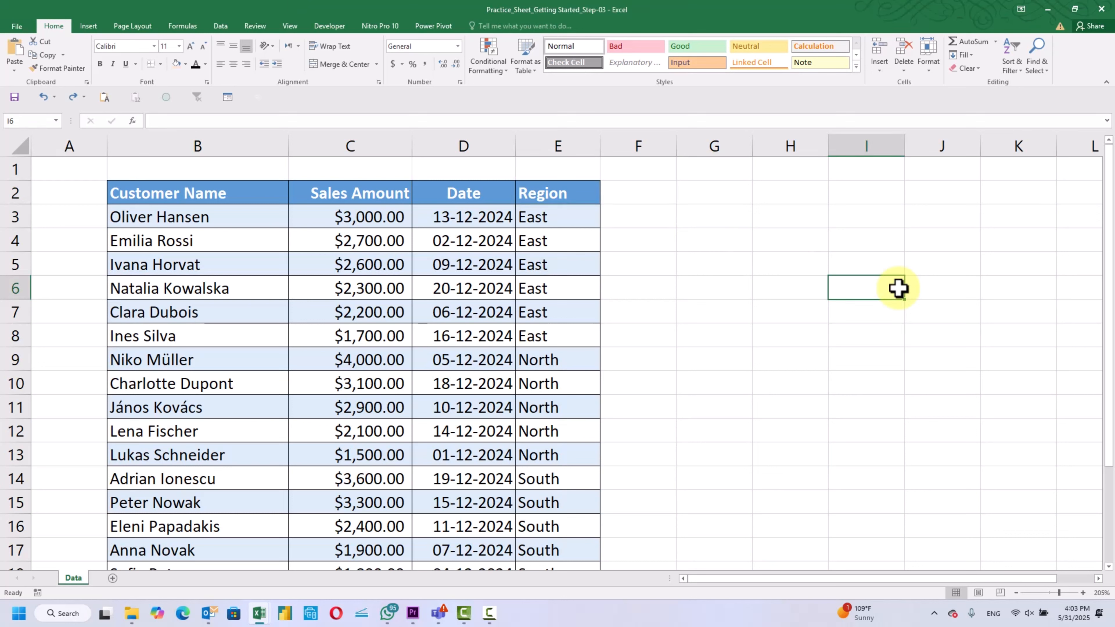
Turn on filtering for the table's header row.
left_click(472, 188)
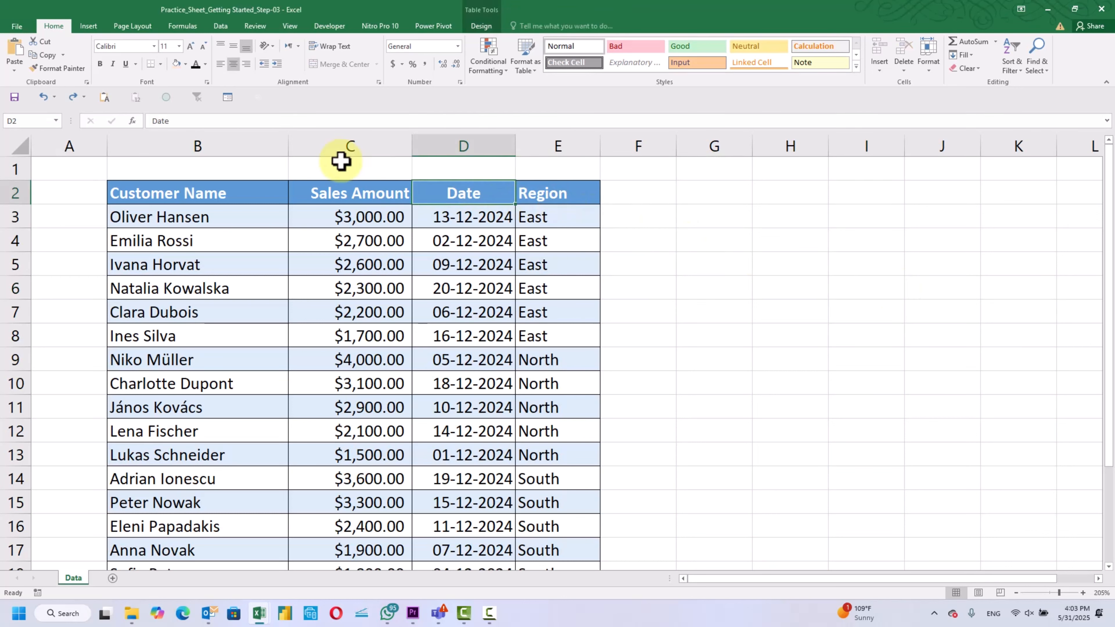
left_click(220, 28)
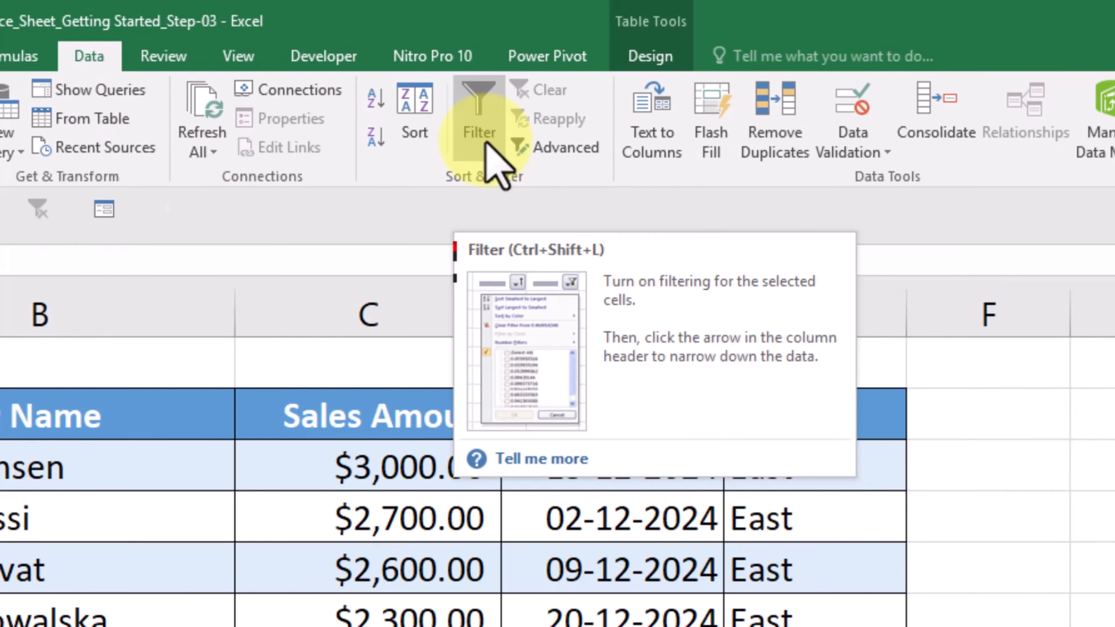
left_click(487, 143)
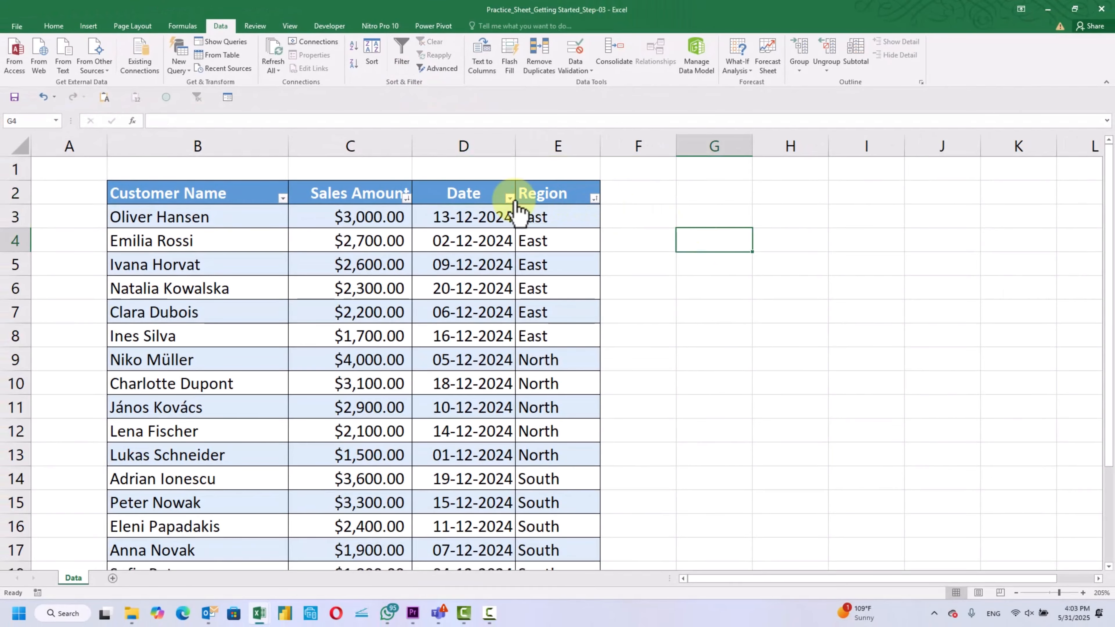
left_click(509, 198)
left_click(408, 205)
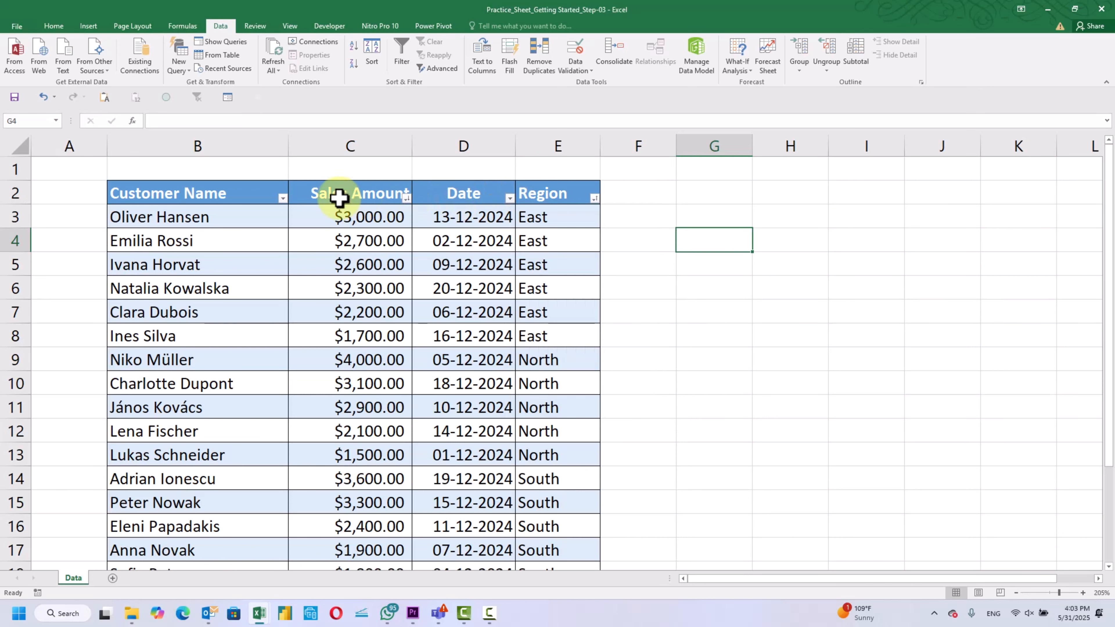
left_click(282, 198)
left_click(680, 266)
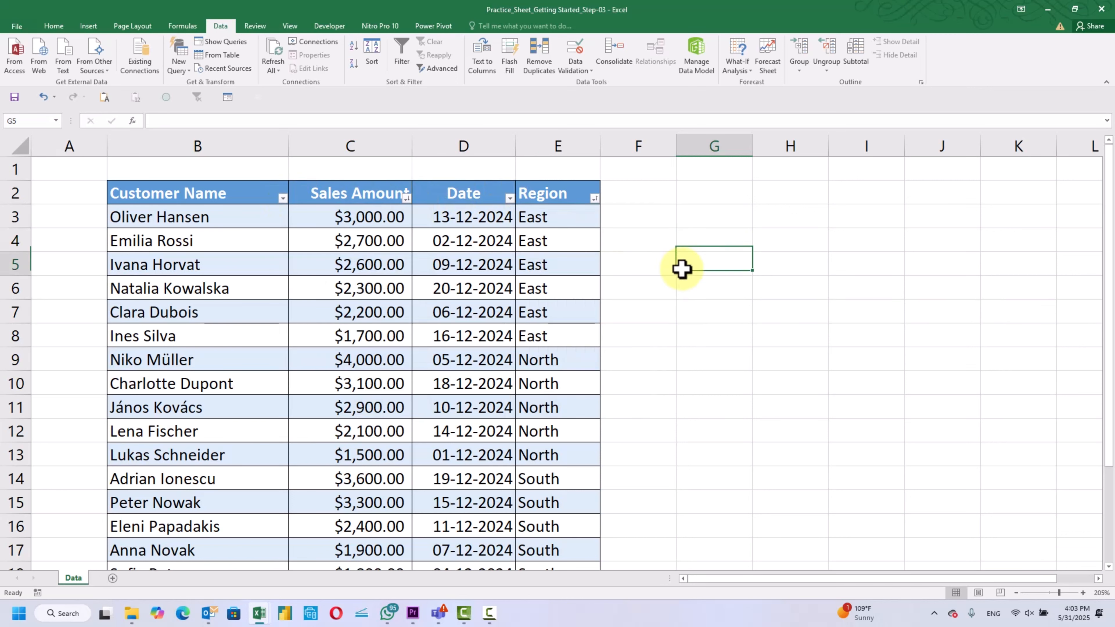
Toggle the table's filtering off and back on.
left_click(556, 203)
key("ctrl+shift+l")
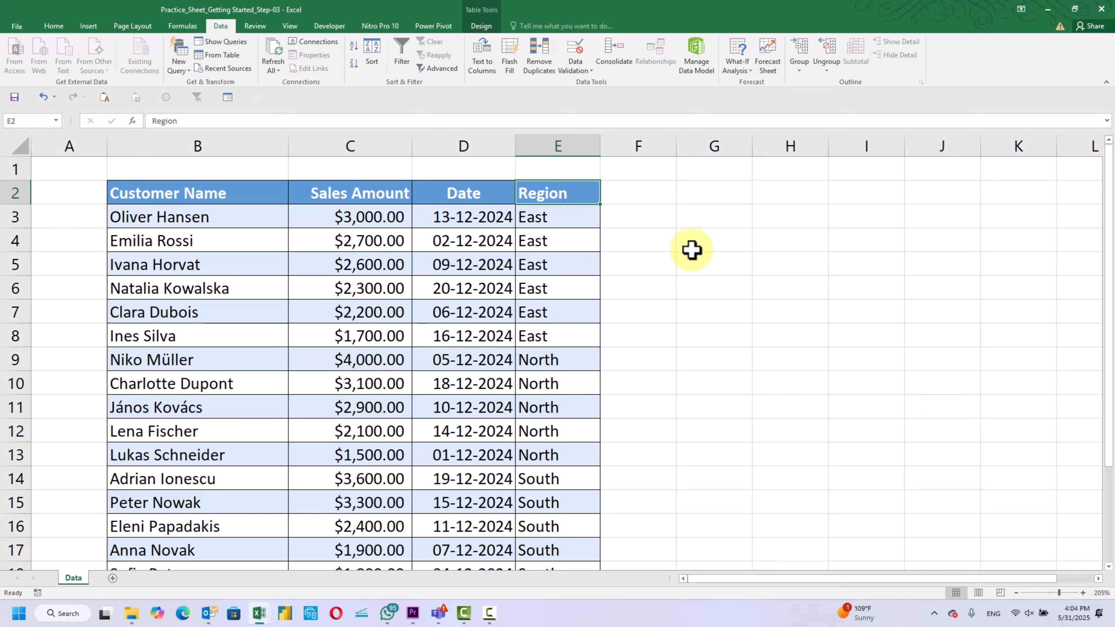
key("ctrl+shift+l")
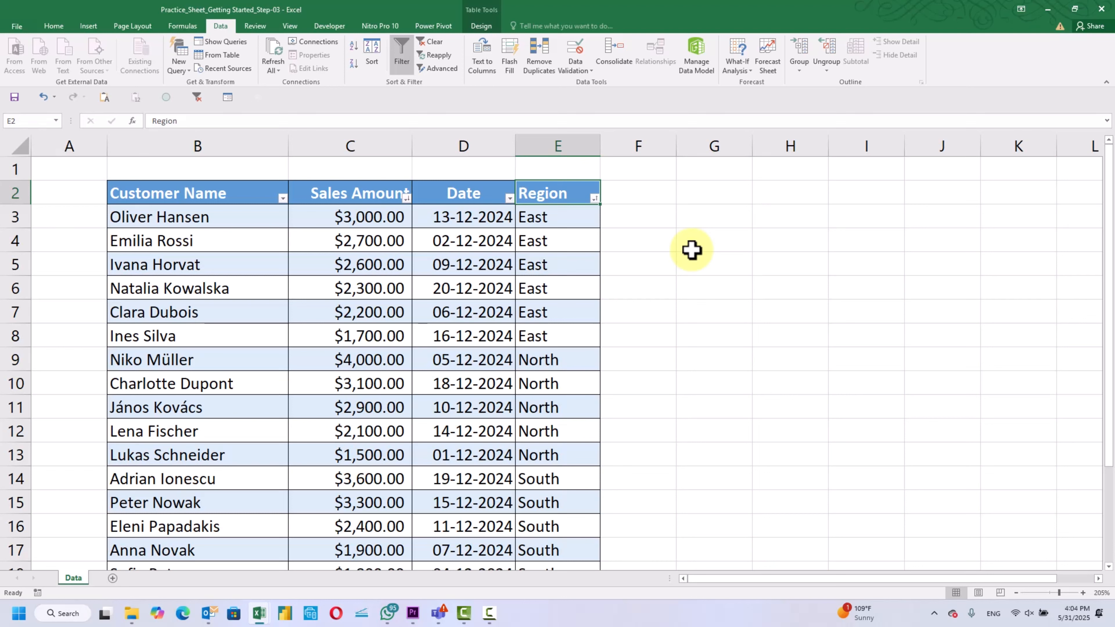
key("ctrl+shift+l")
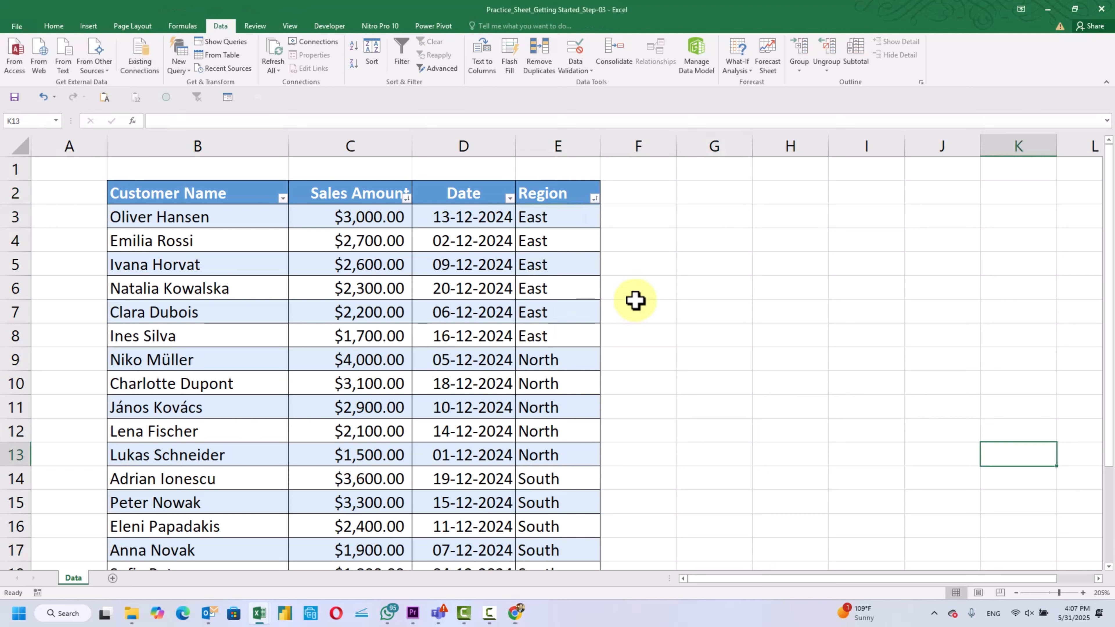
left_click(708, 273)
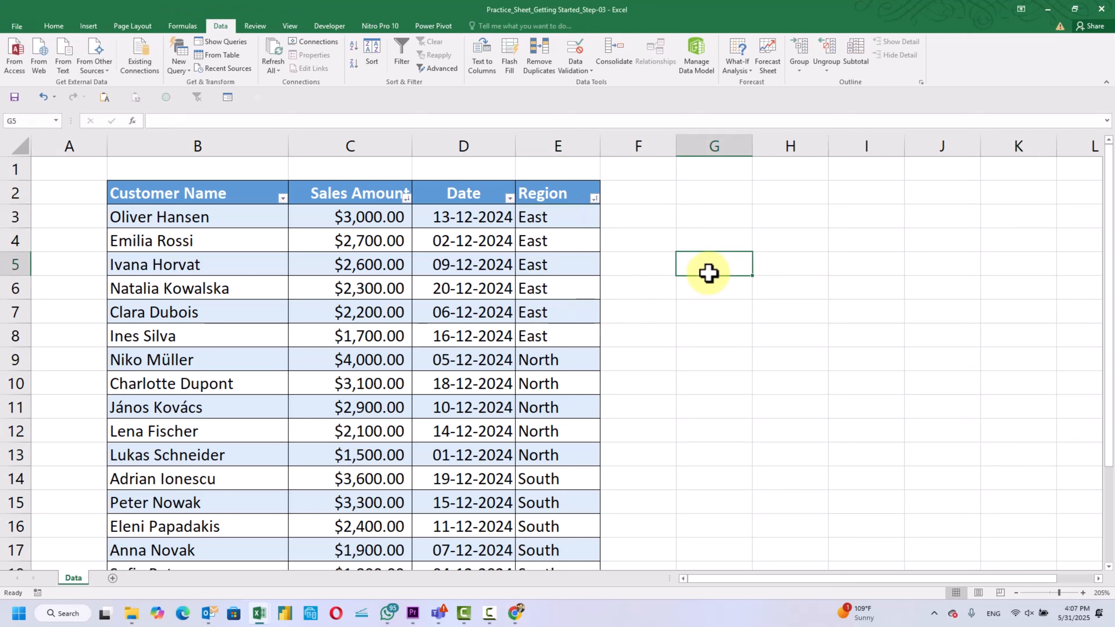
Filter the table's Region column to show only the North rows.
left_click(878, 313)
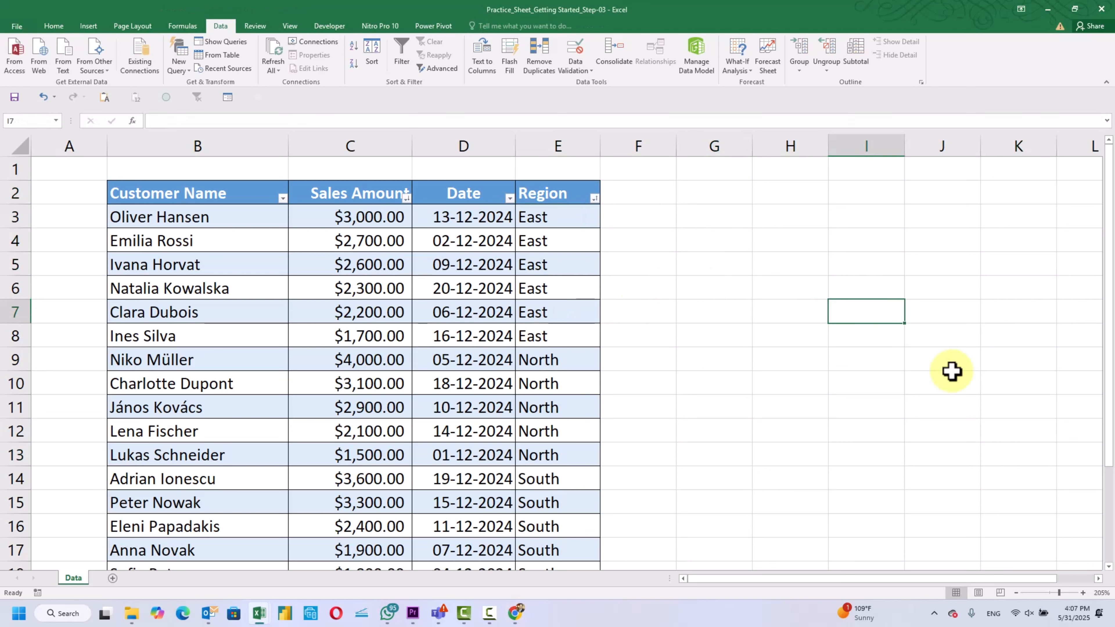
left_click(965, 405)
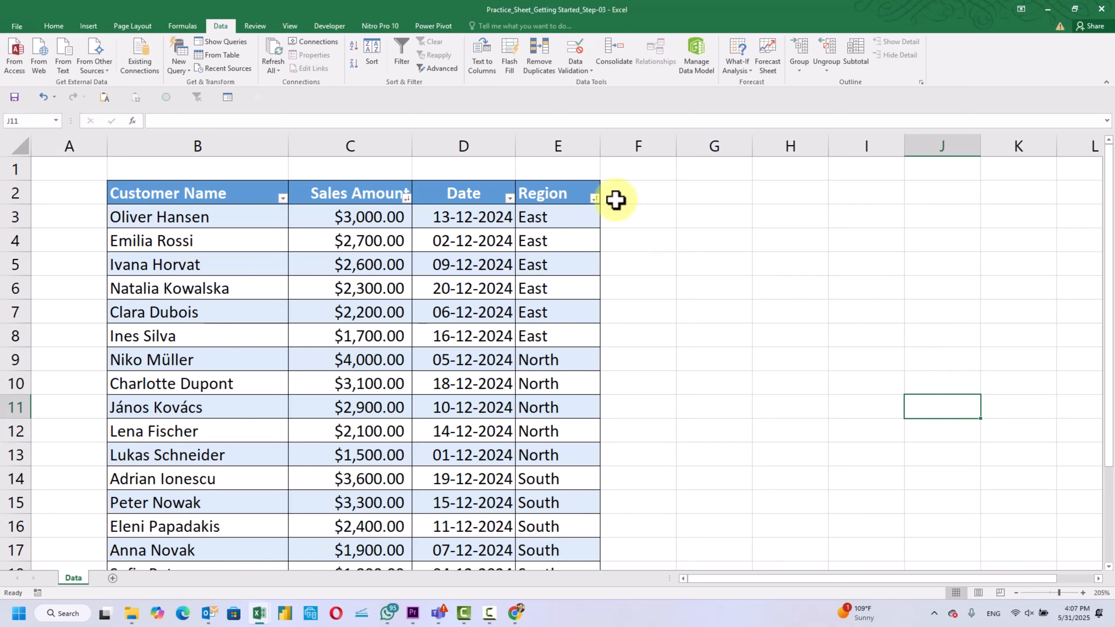
left_click(593, 198)
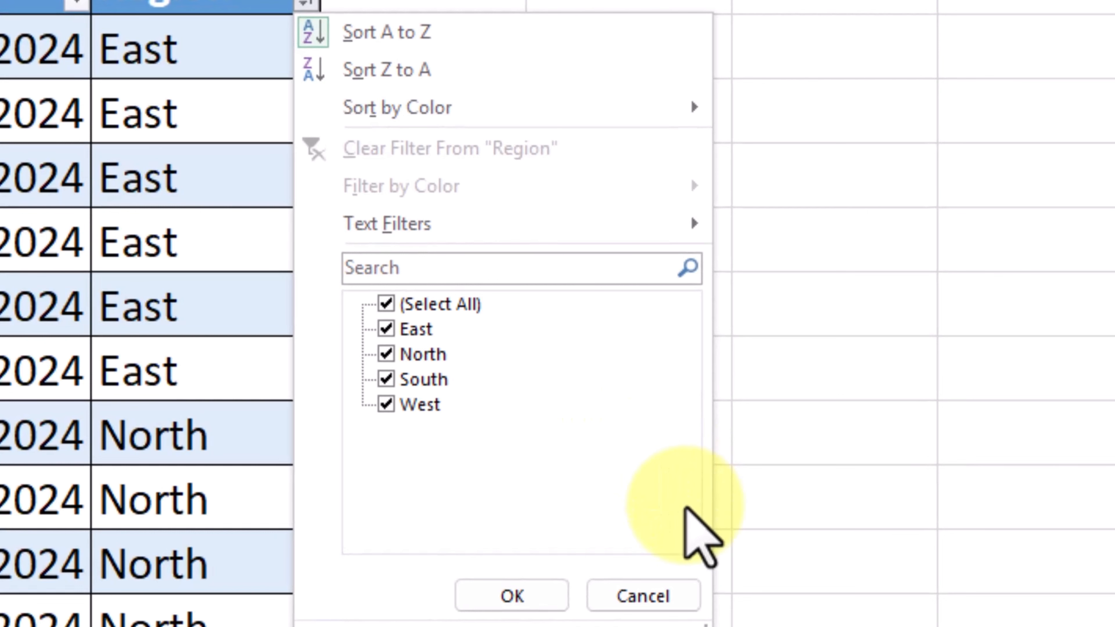
left_click(452, 303)
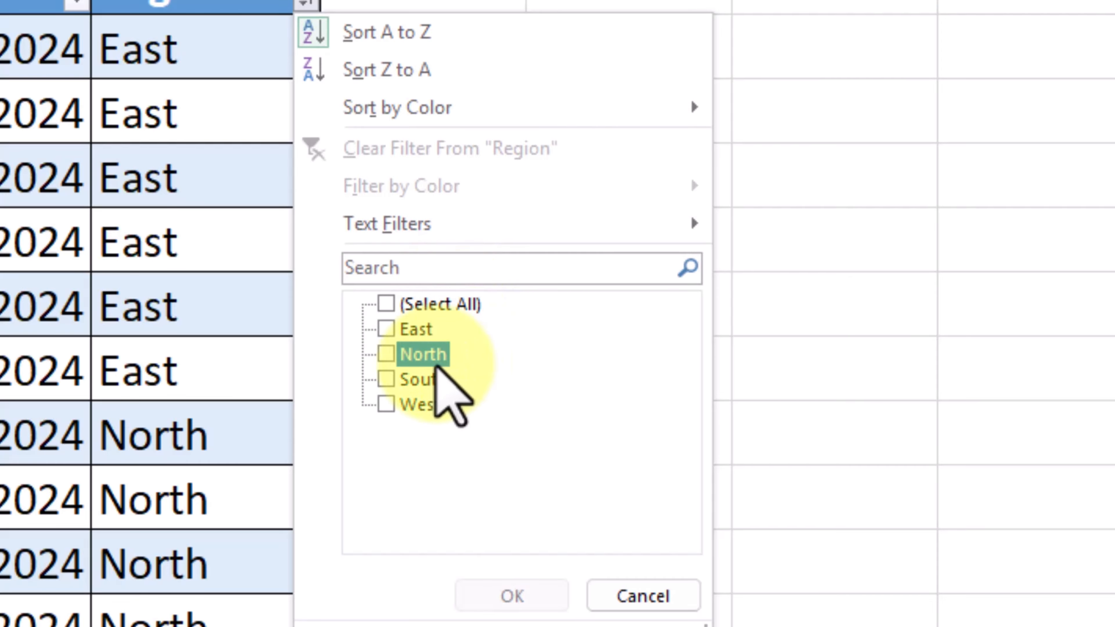
left_click(435, 358)
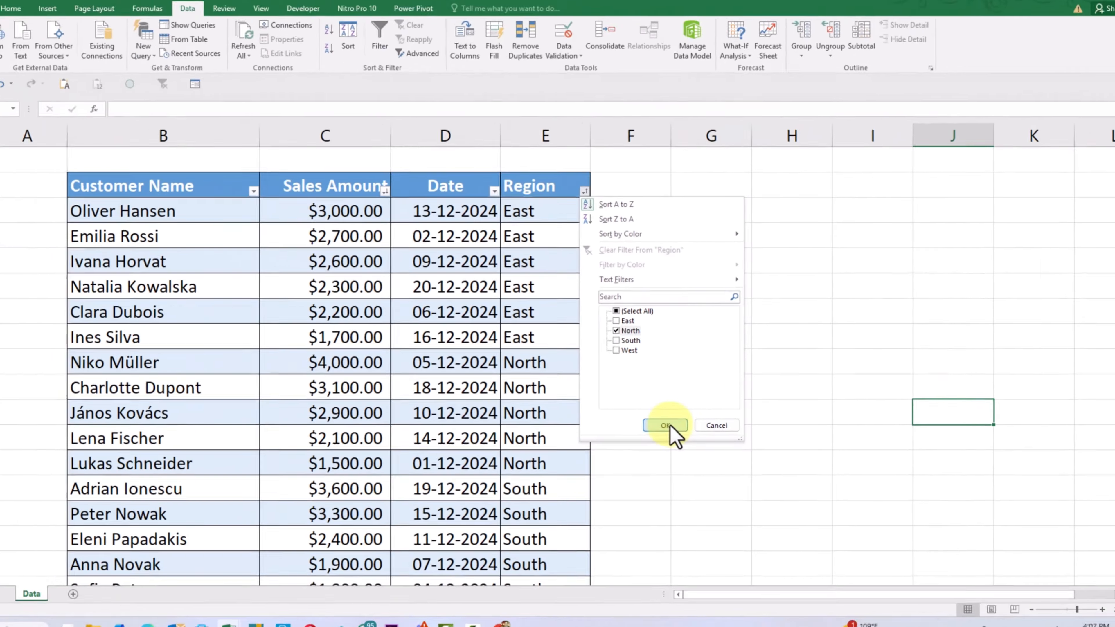
left_click(511, 596)
left_click(667, 320)
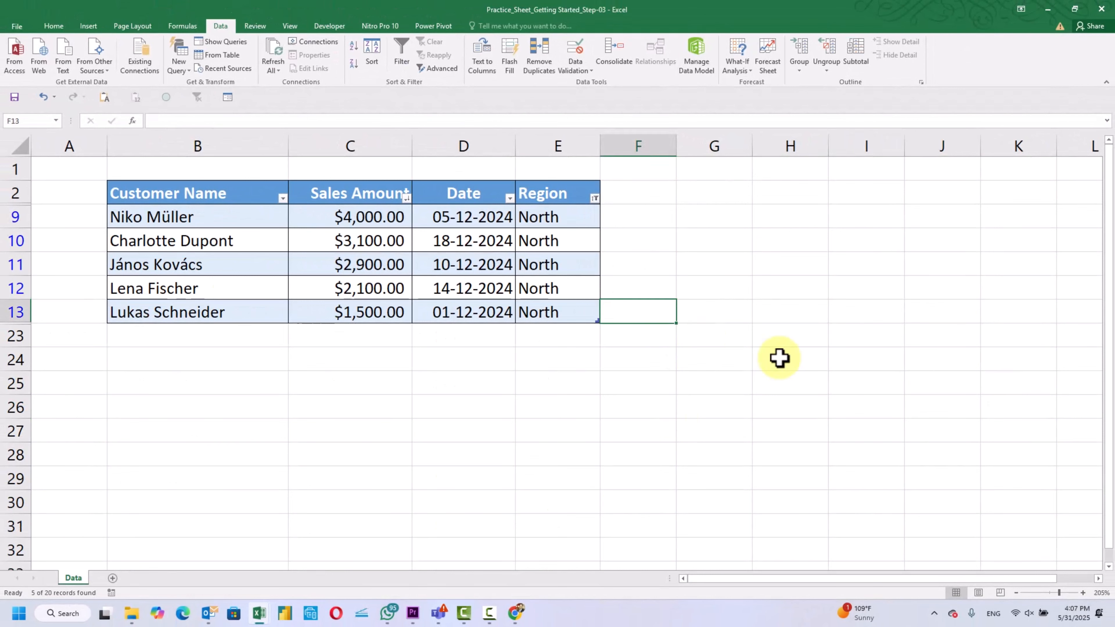
left_click(815, 358)
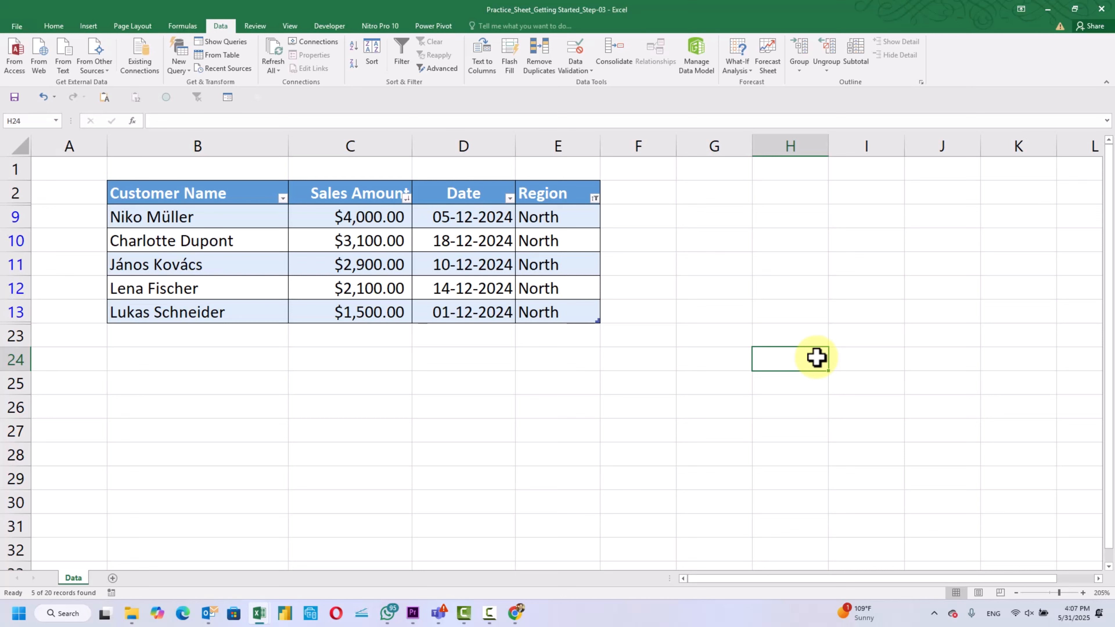
Change the Region filter to show only the West rows.
left_click(595, 198)
left_click(658, 312)
left_click(658, 312)
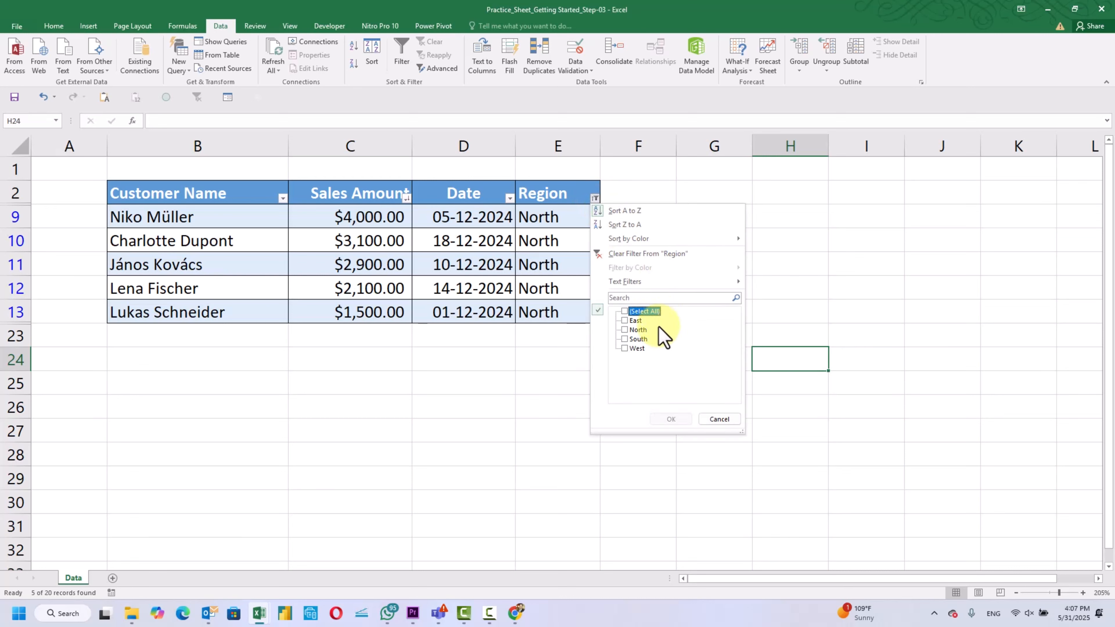
left_click(638, 349)
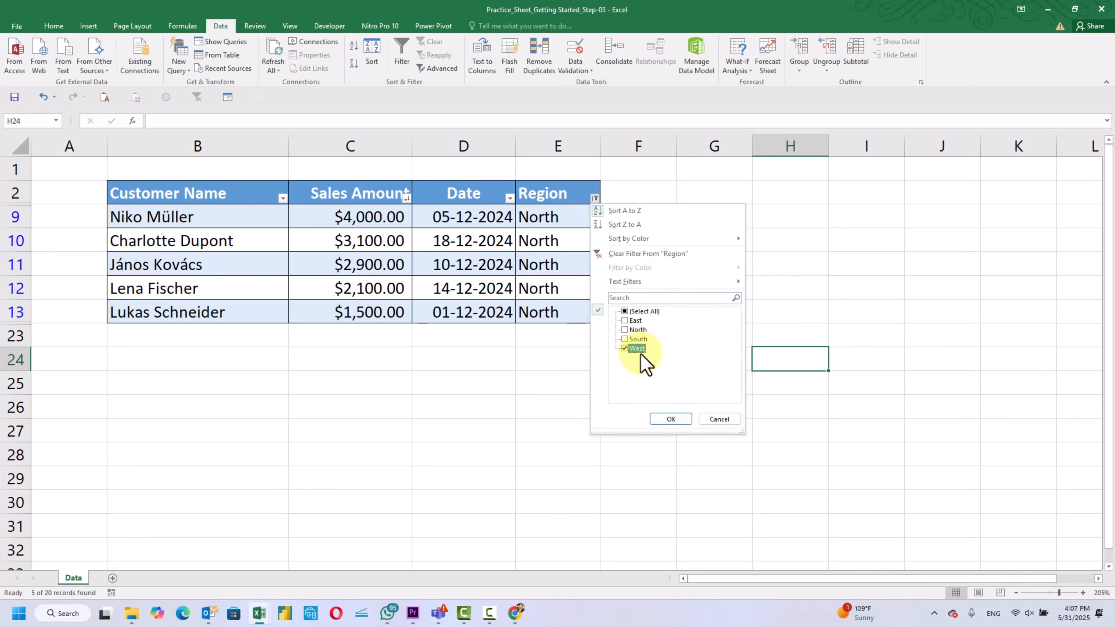
left_click(666, 420)
left_click(813, 302)
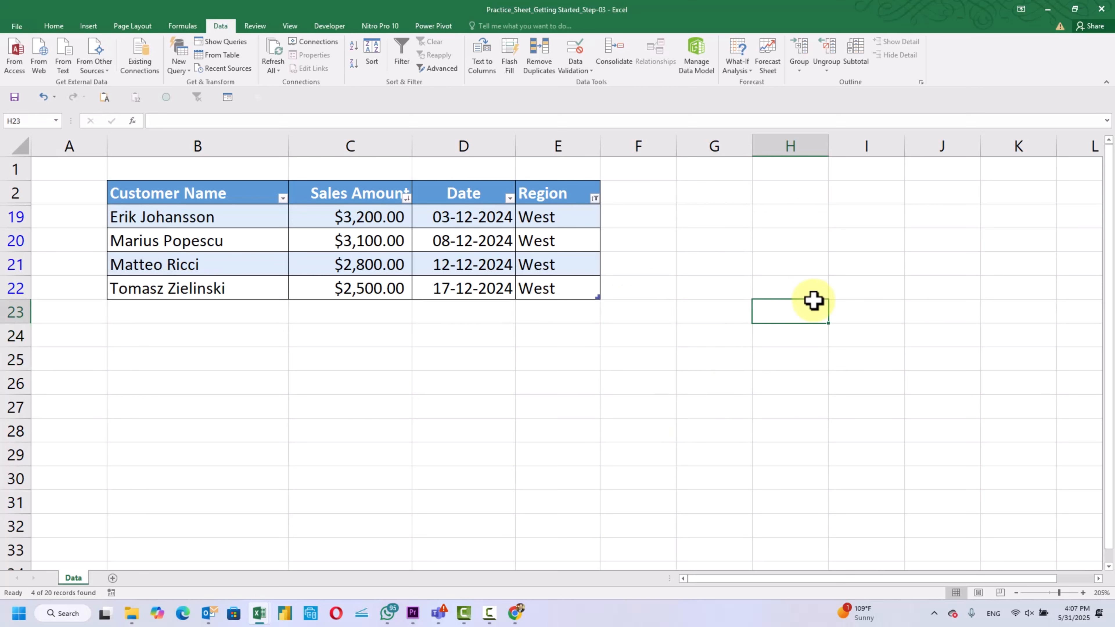
Clear the Region filter so the table shows every region.
left_click(560, 202)
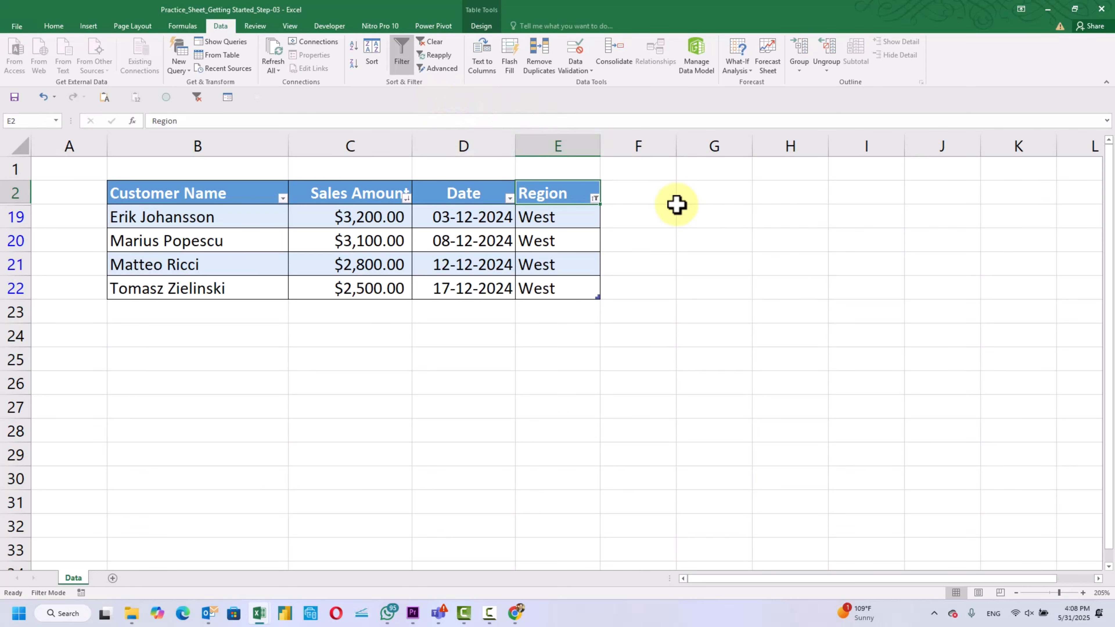
left_click(437, 44)
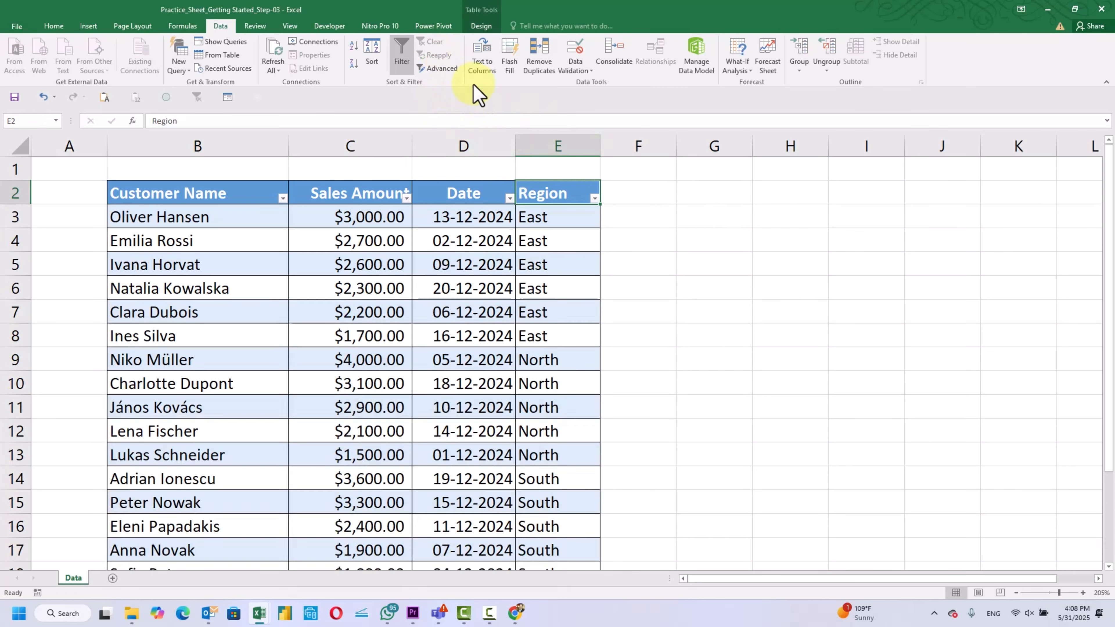
left_click(725, 251)
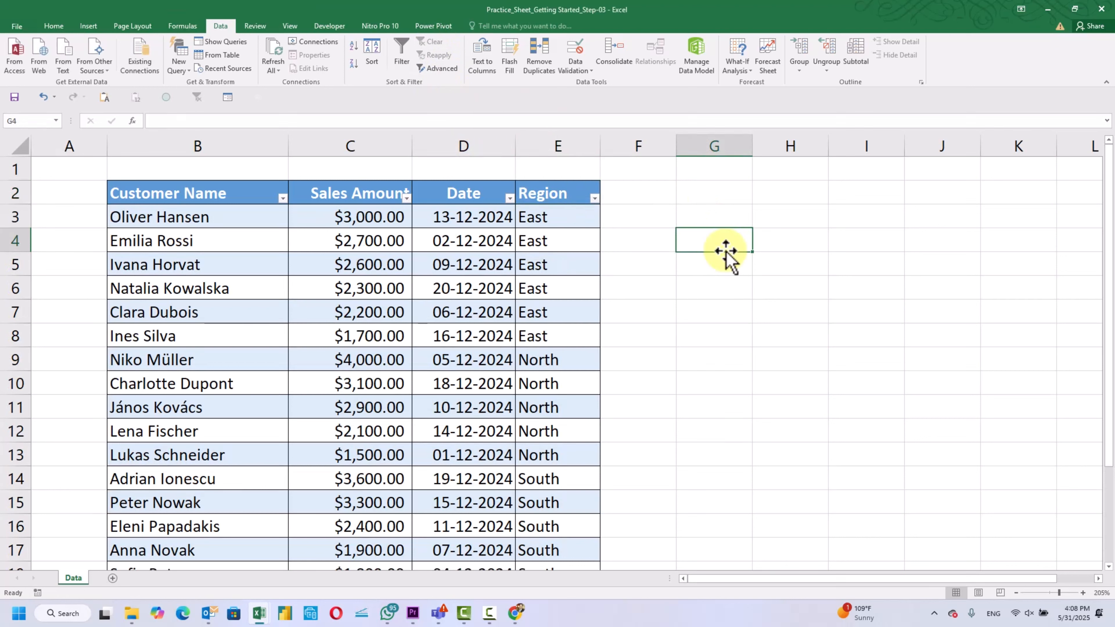
View the number filter conditions available for the Sales Amount column, leaving the column unfiltered.
left_click(408, 203)
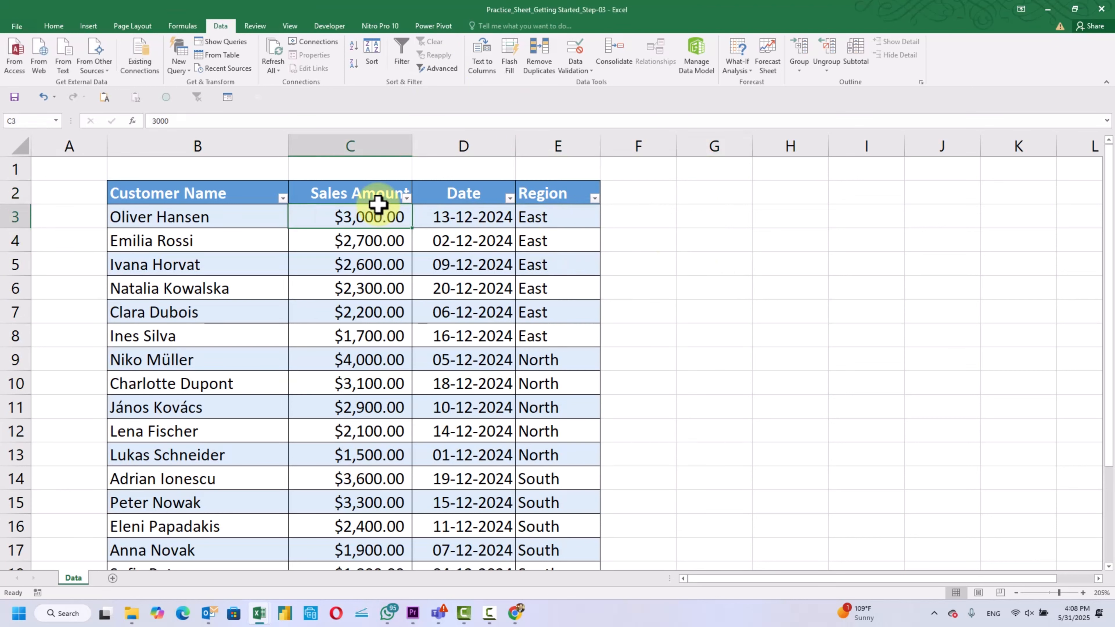
left_click(406, 199)
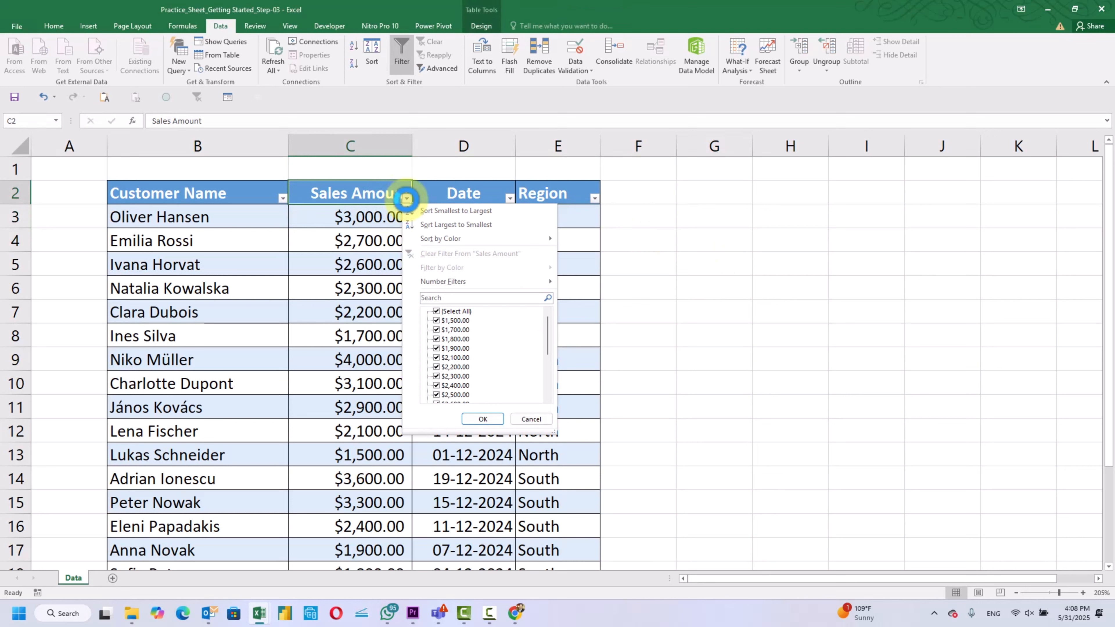
mouse_move(452, 287)
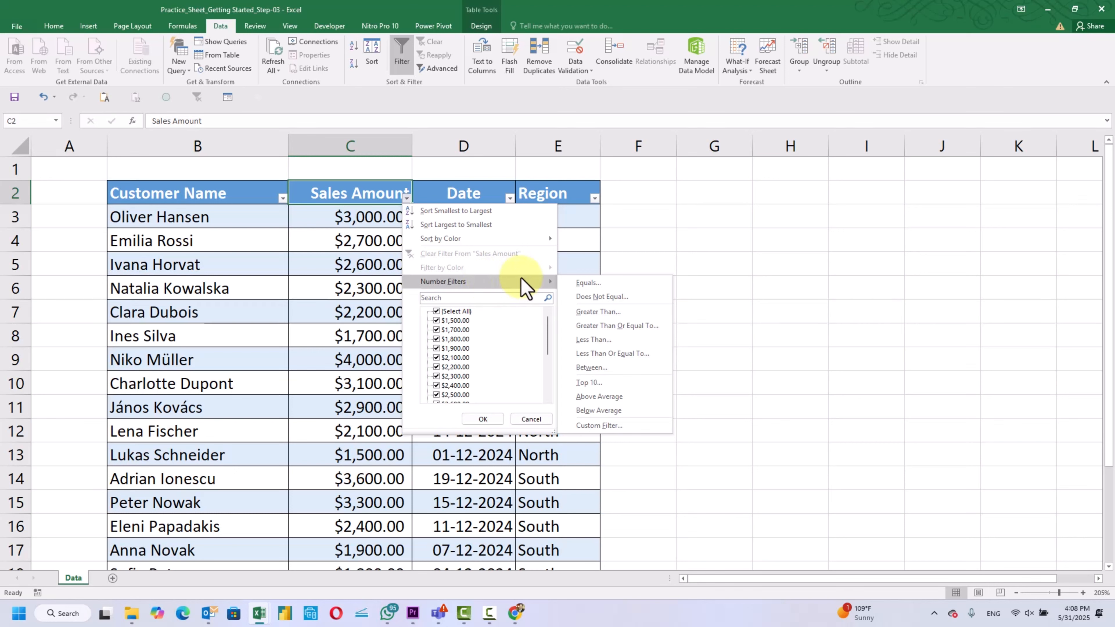
left_click(926, 310)
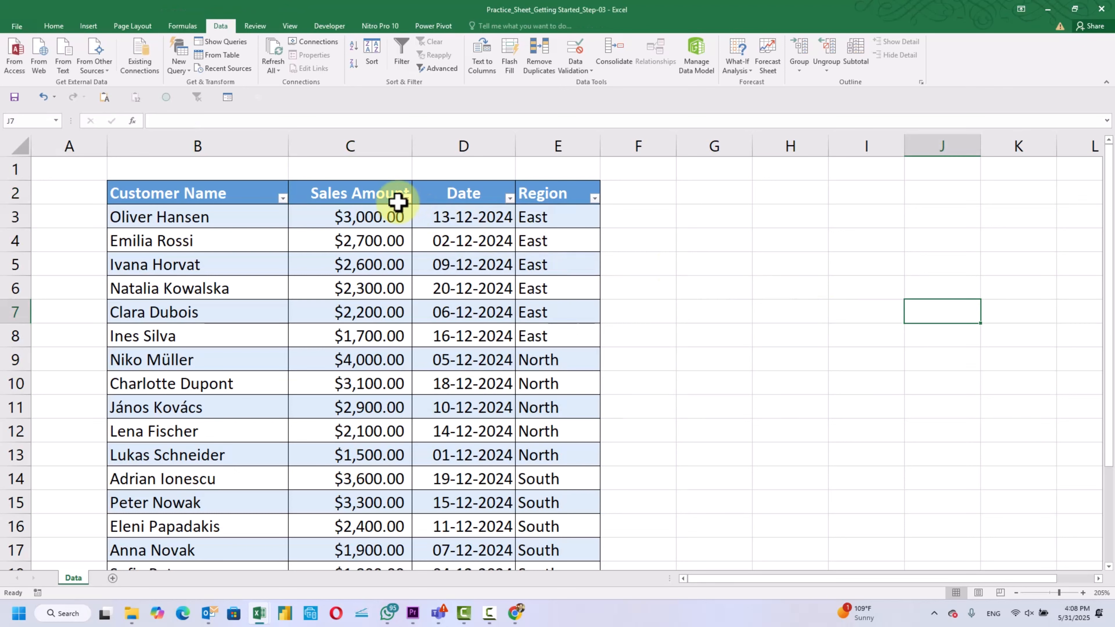
Apply a custom filter to Sales Amount for values greater than or equal to $1,900.00.
left_click(407, 198)
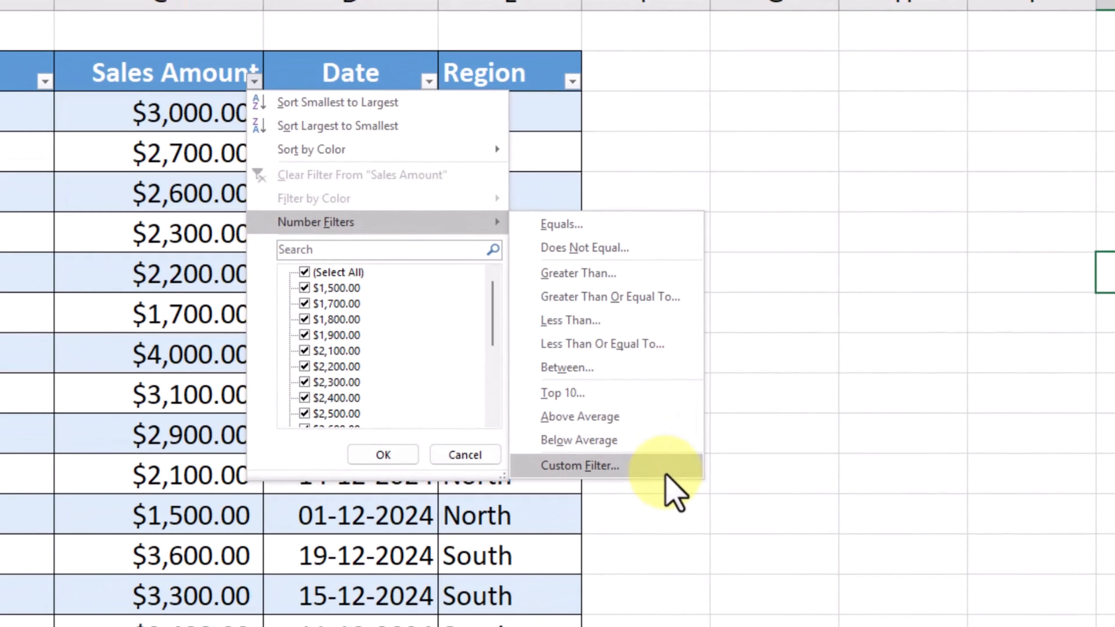
left_click(648, 430)
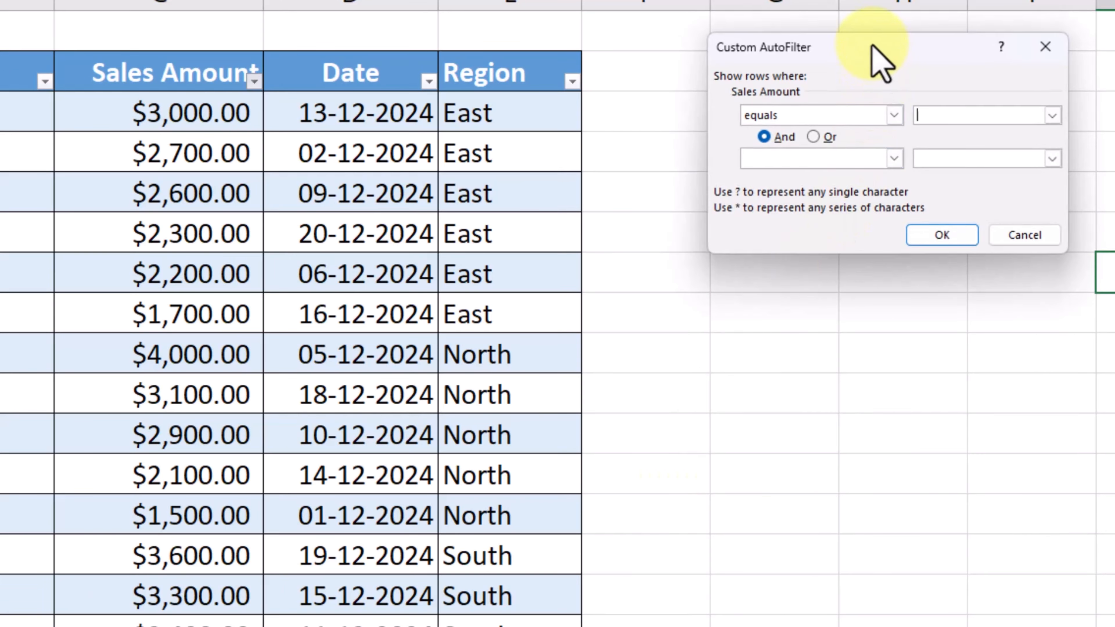
left_click_drag(872, 47, 790, 55)
left_click(741, 124)
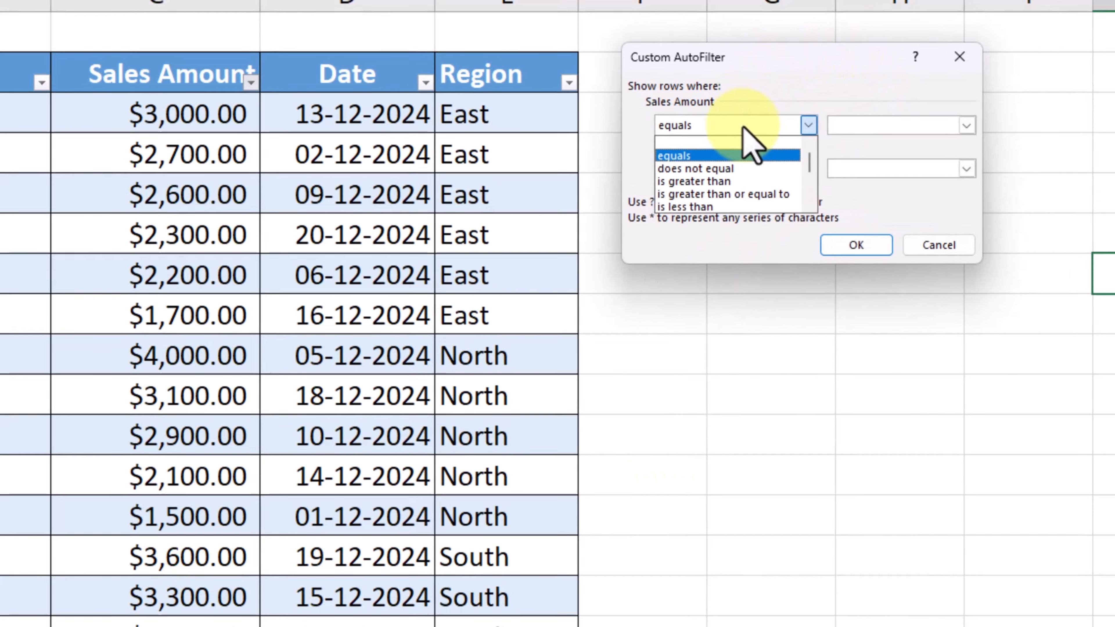
left_click(759, 193)
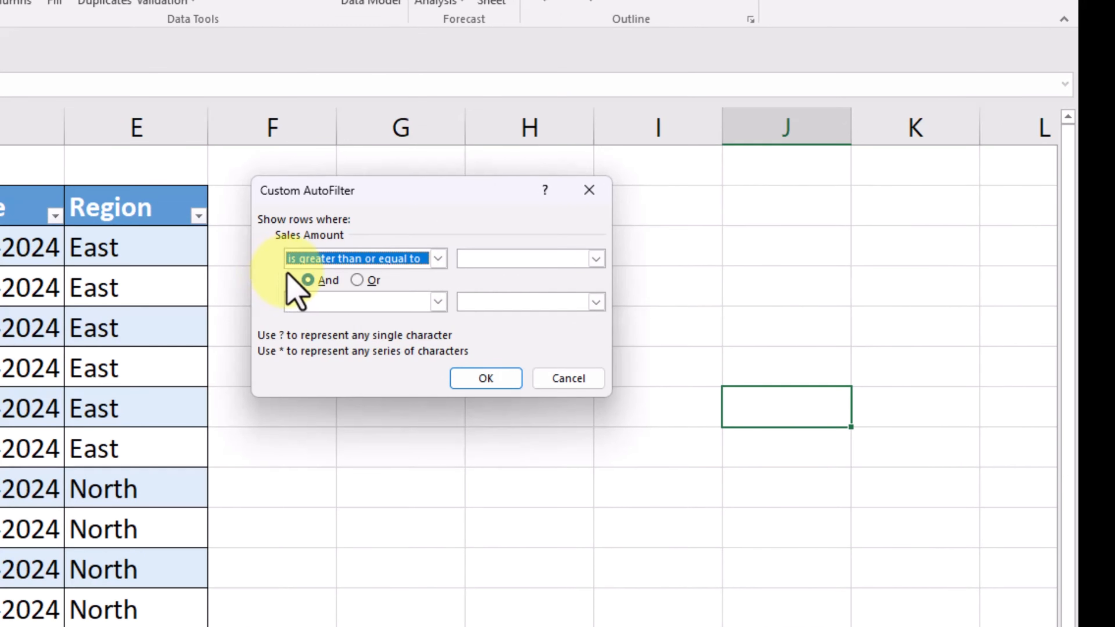
left_click(495, 257)
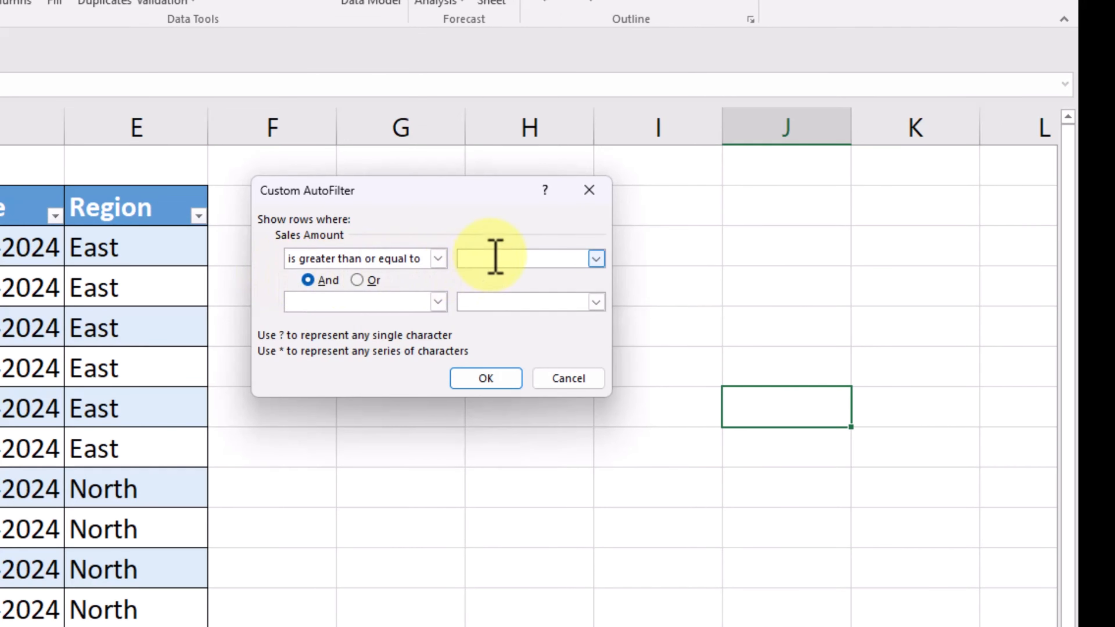
left_click(596, 258)
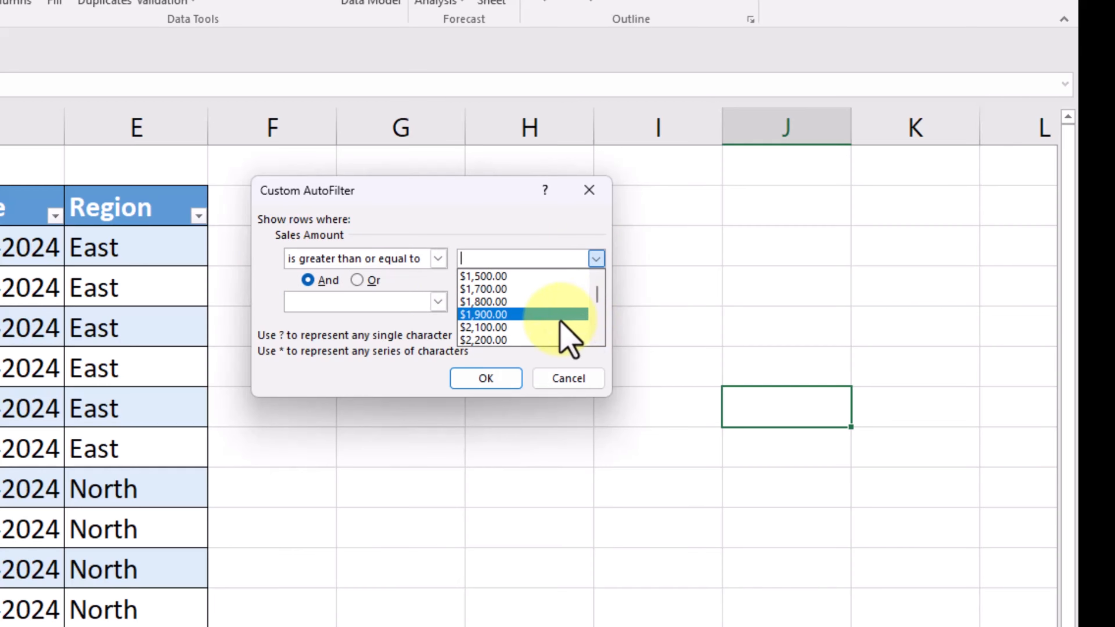
left_click(563, 314)
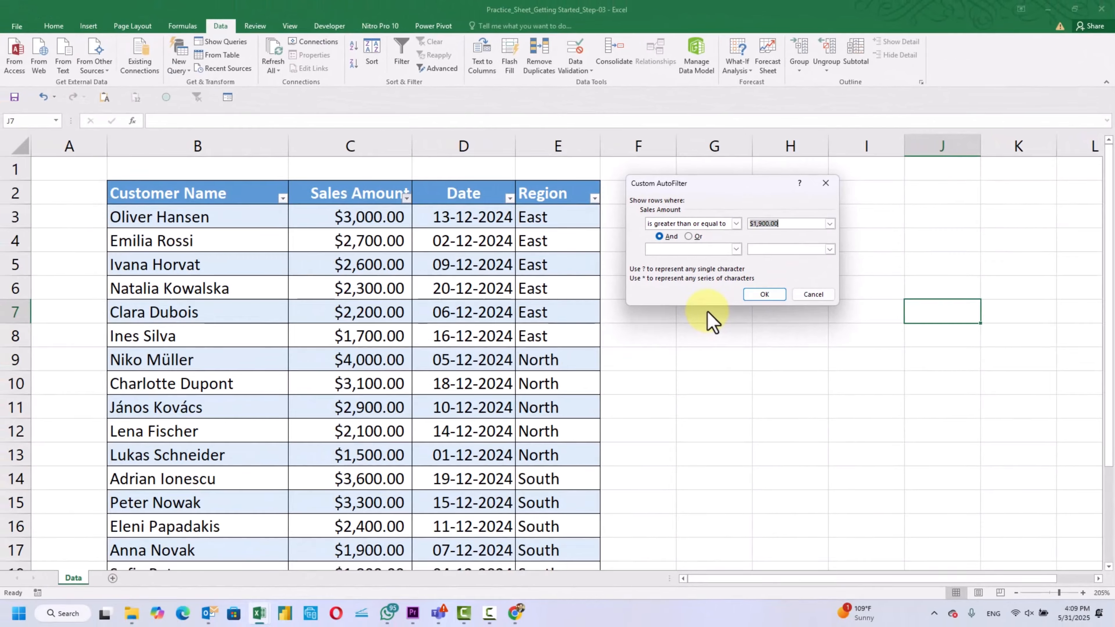
left_click(756, 297)
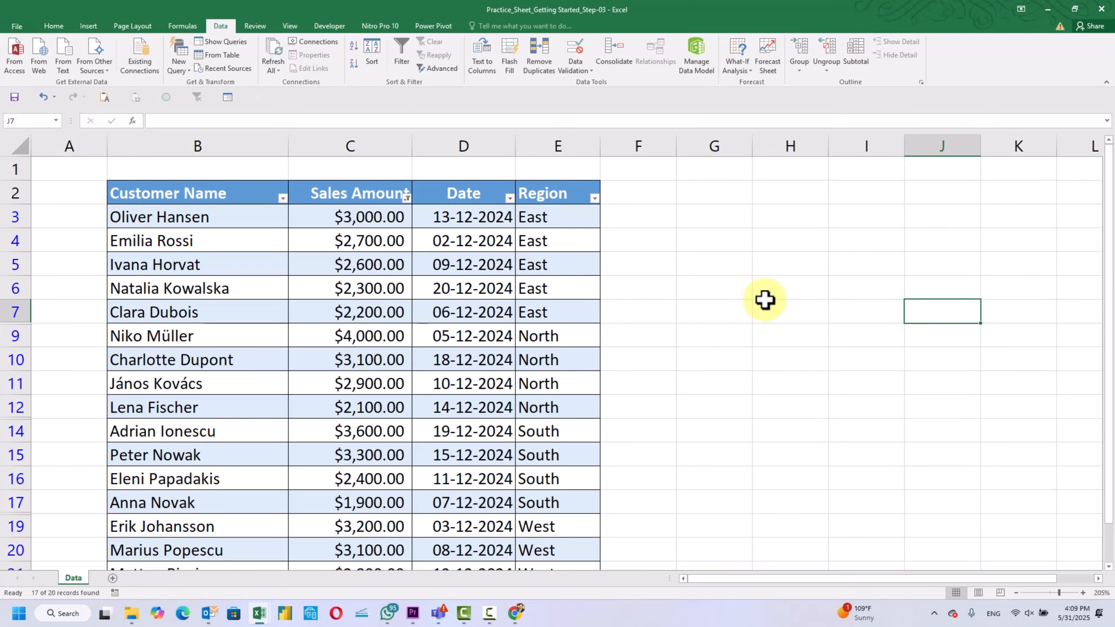
Check the Sales Amount values in the filtered rows down to the end of the table.
left_click(767, 306)
scroll(789, 290, "down", 2)
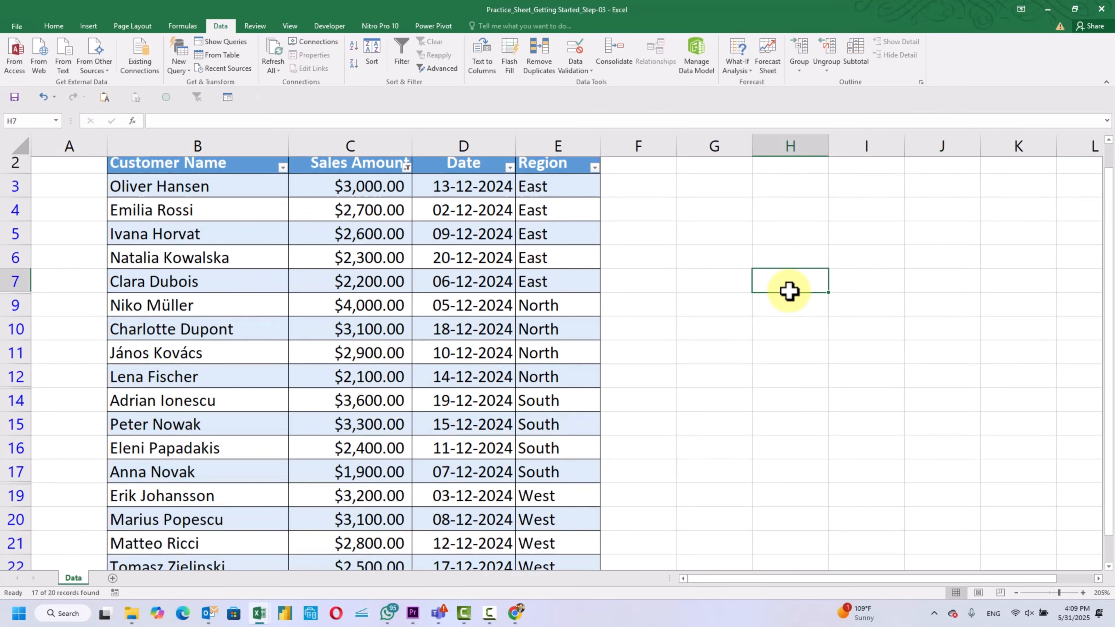
scroll(789, 291, "up", 2)
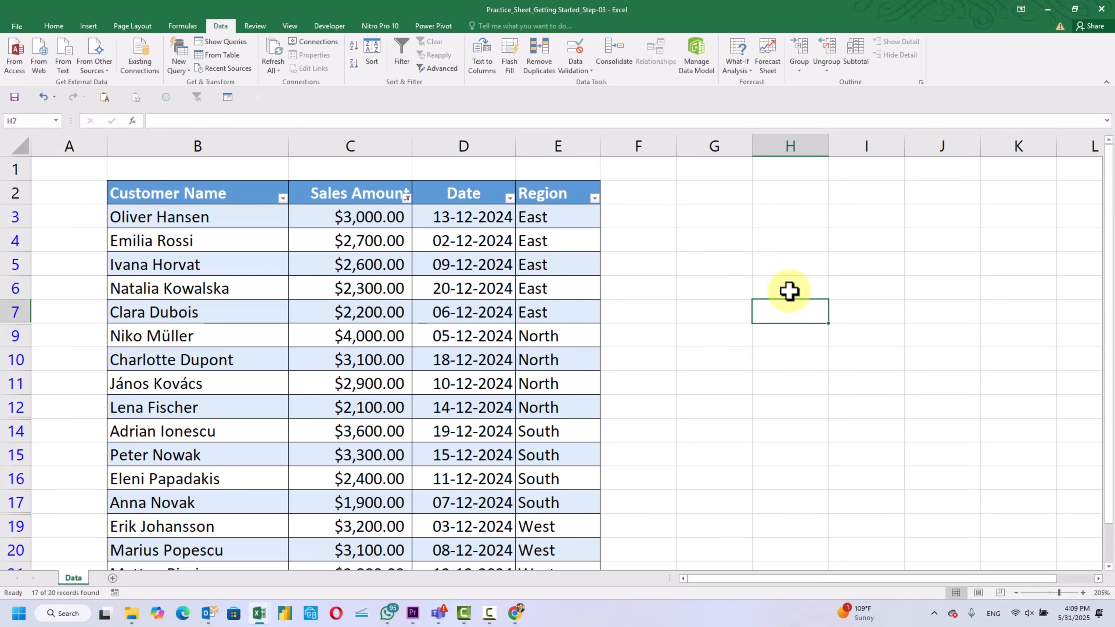
scroll(789, 290, "down", 1)
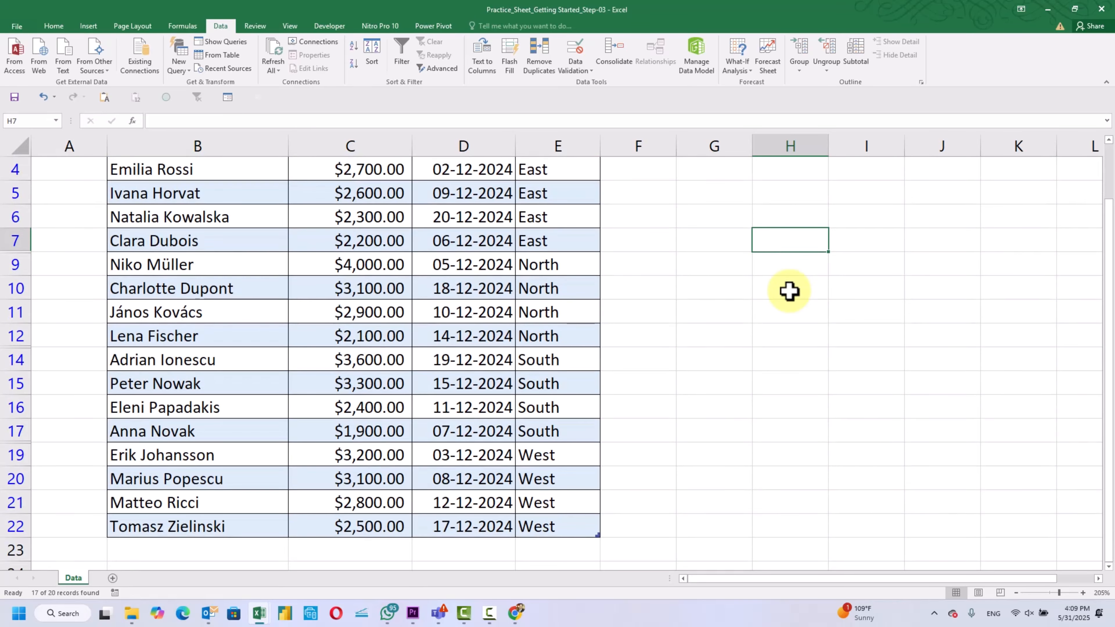
left_click(366, 430)
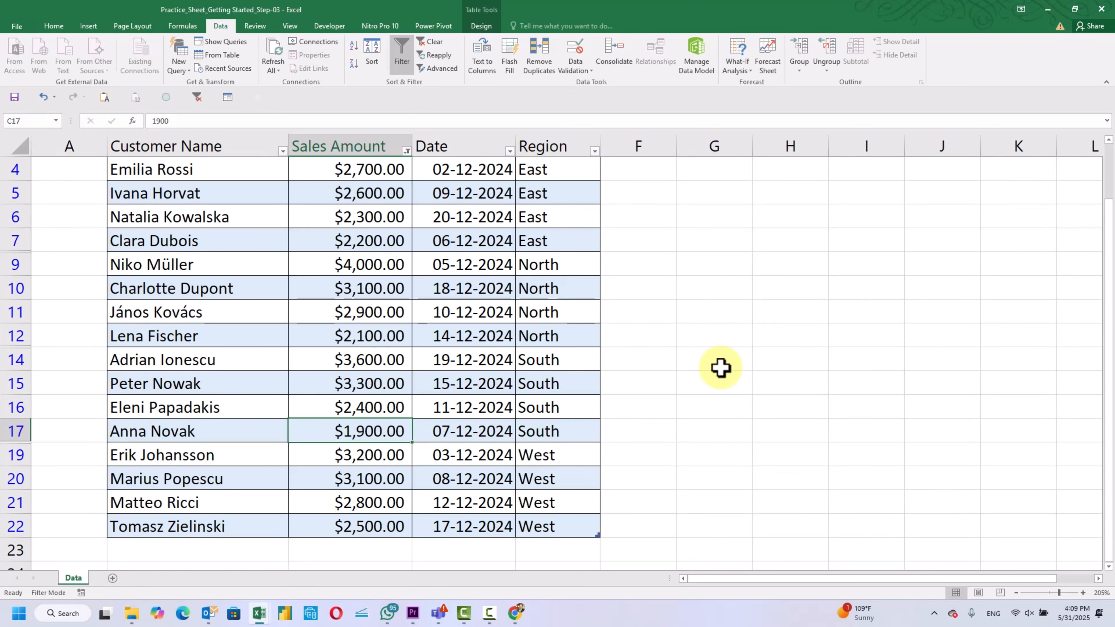
scroll(752, 303, "up", 1)
left_click(768, 287)
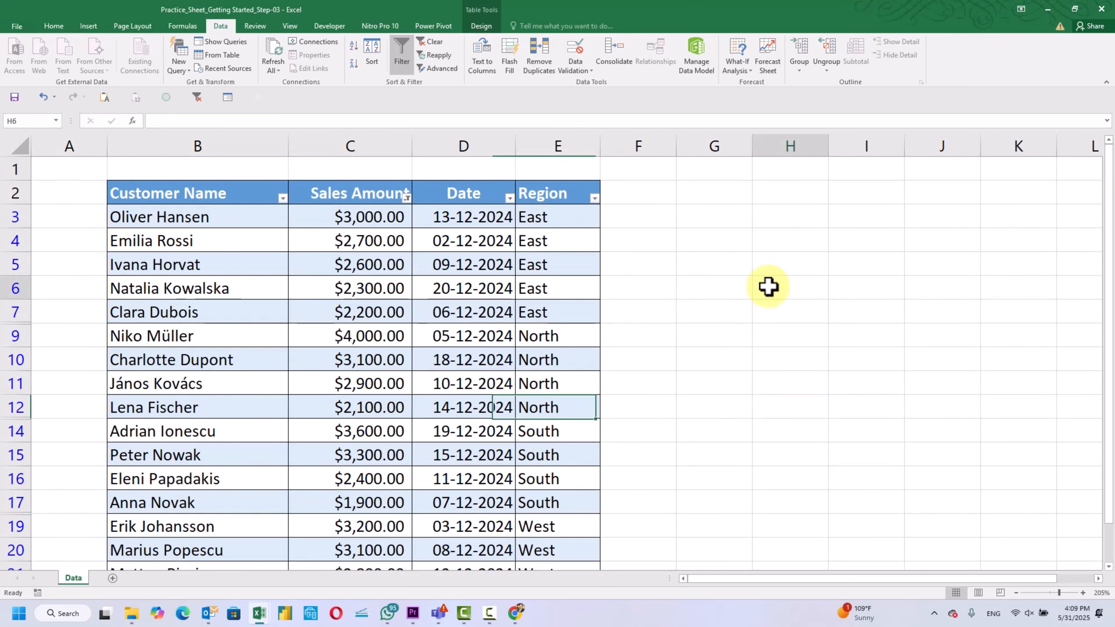
Clear all filters from the table, starting from the Date header cell.
left_click(456, 196)
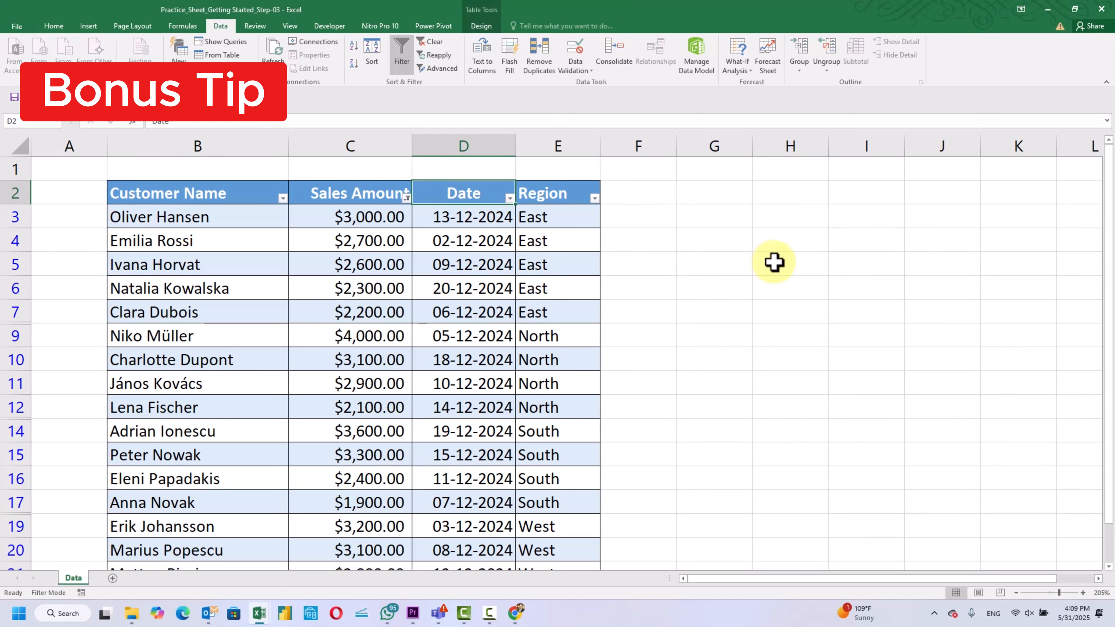
key("alt+a")
key("c")
left_click(876, 279)
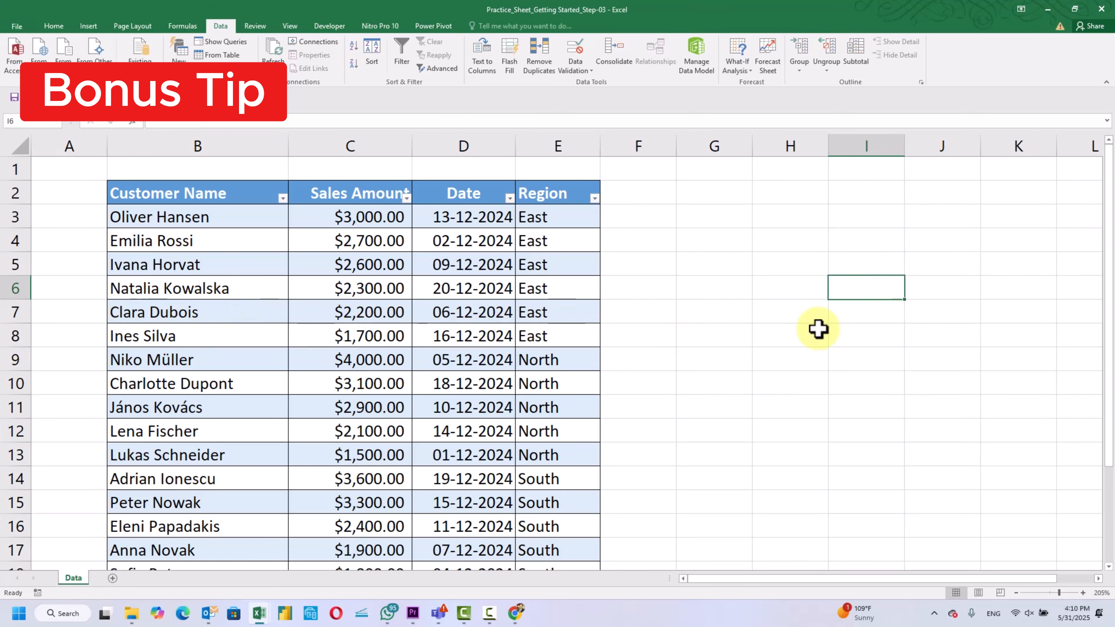
left_click(955, 388)
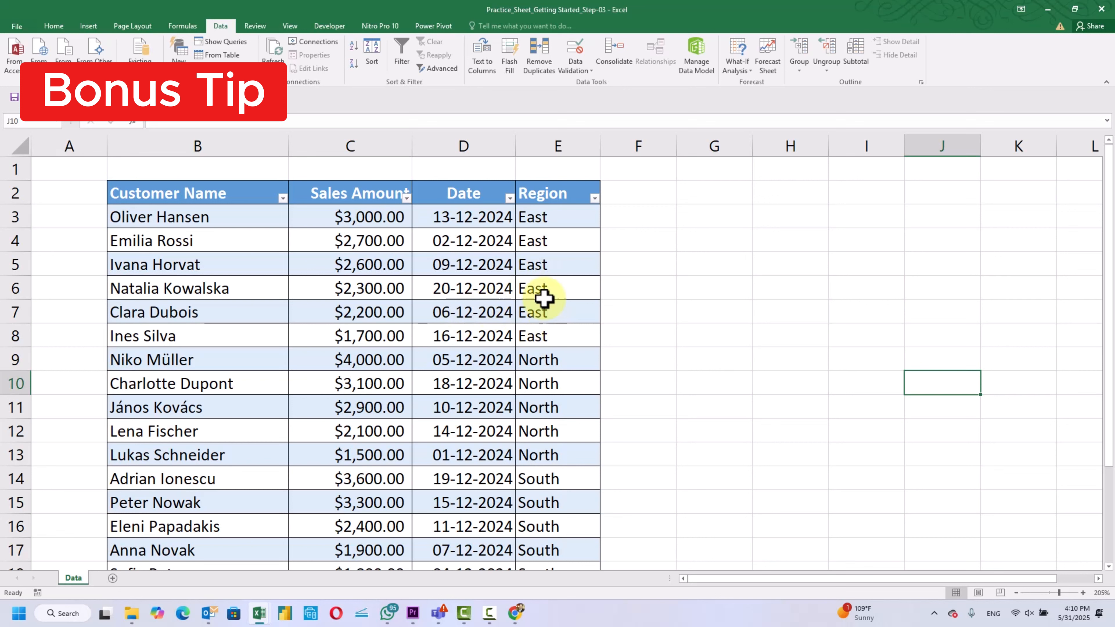
Apply the light orange fill to Region cells E7, E11 and E19.
left_click_drag(538, 312, 580, 314)
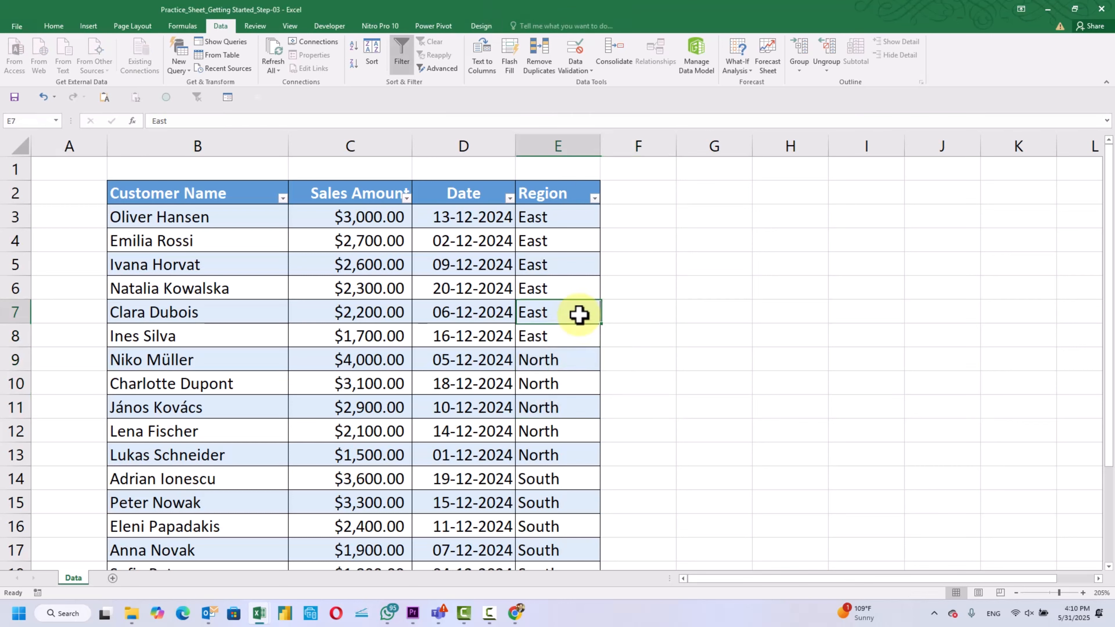
left_click(52, 25)
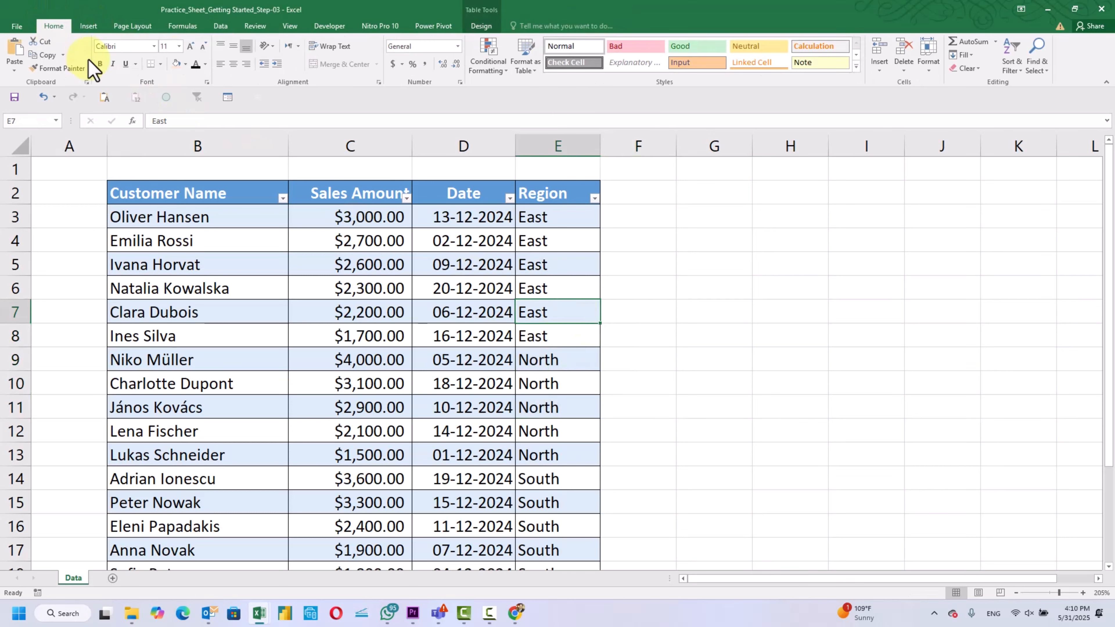
left_click(174, 66)
scroll(584, 307, "down", 1)
left_click(548, 336)
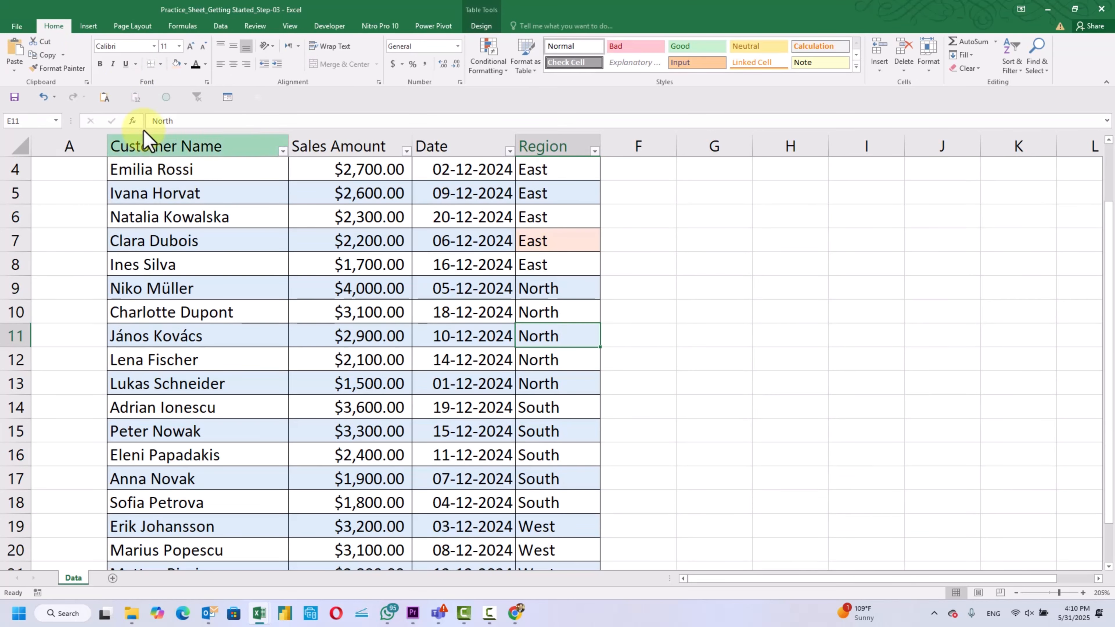
scroll(505, 307, "down", 3)
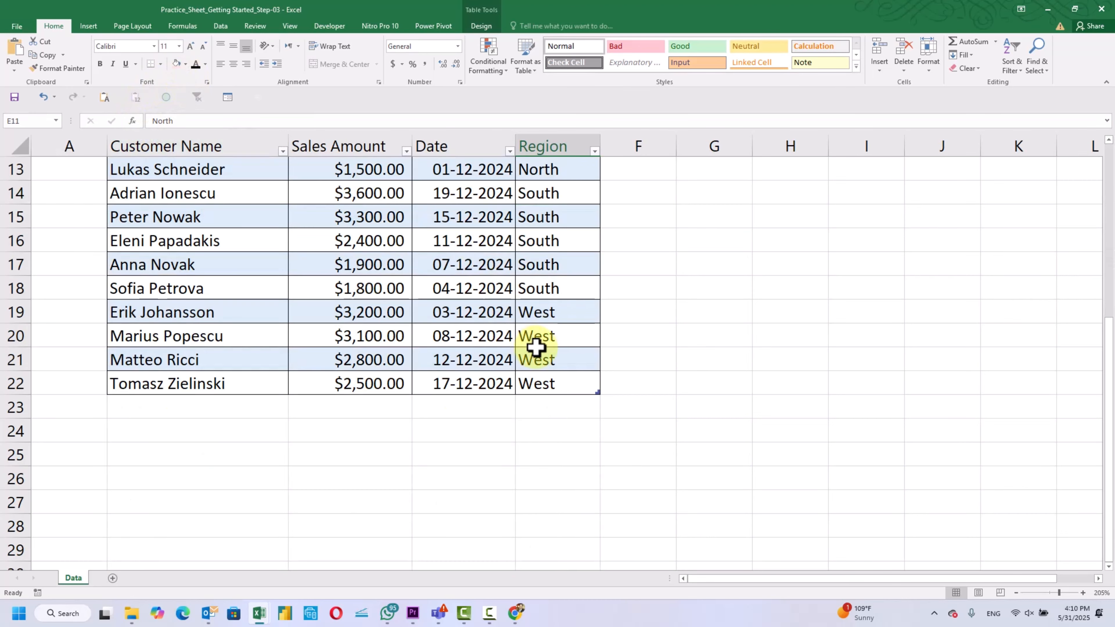
left_click(553, 312)
left_click(174, 66)
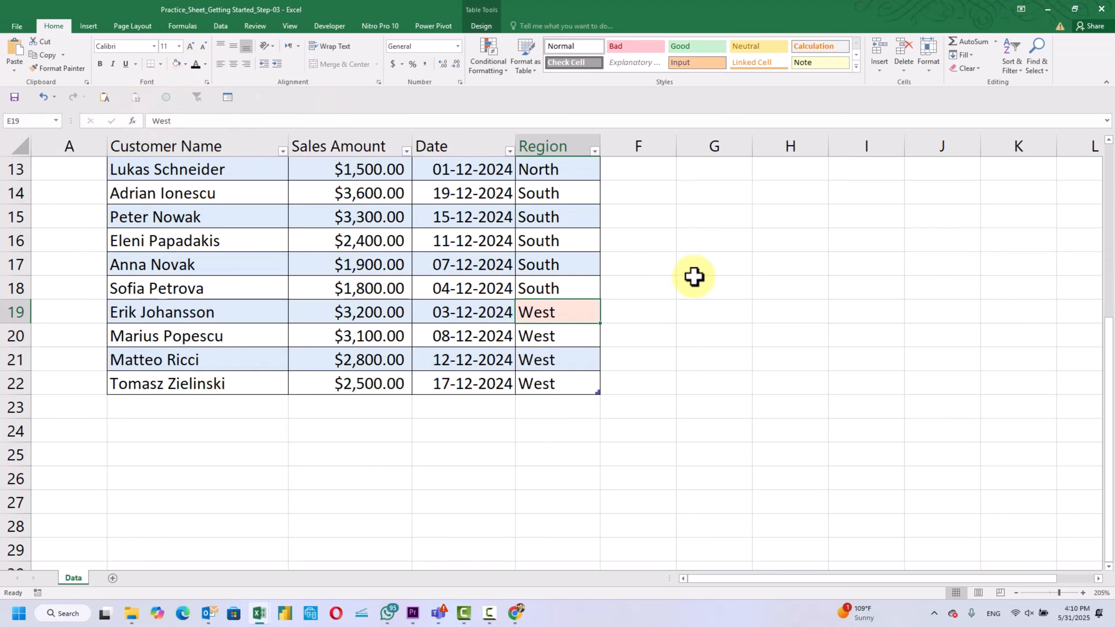
left_click(706, 285)
Sort the table by the light orange cell color in the Region column and check the reordered rows.
scroll(714, 281, "up", 4)
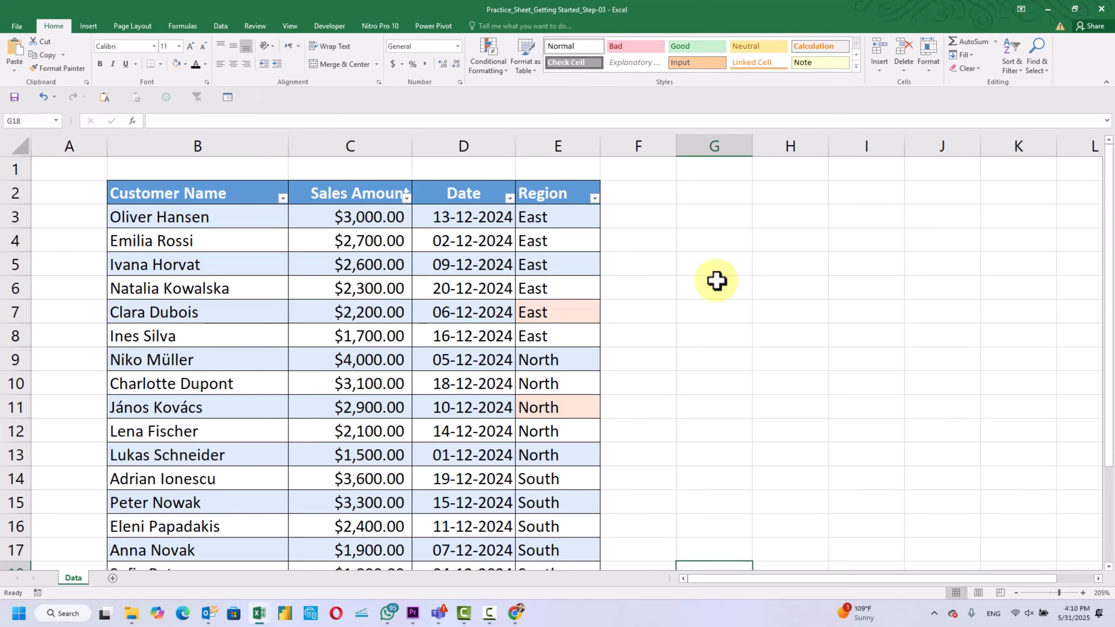
left_click(595, 199)
mouse_move(618, 241)
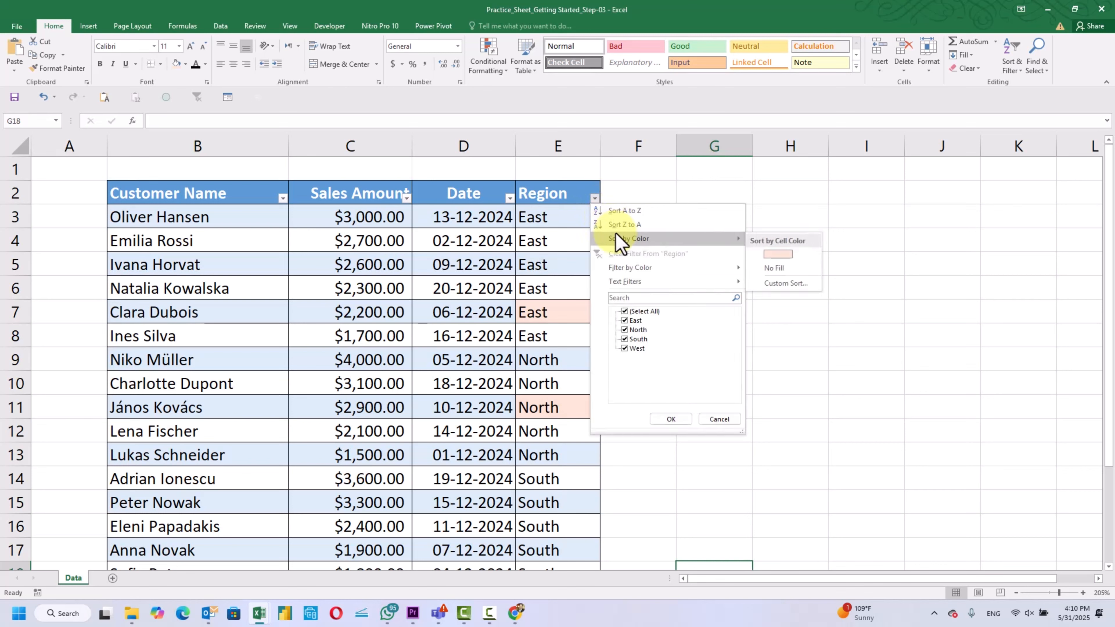
left_click(795, 255)
left_click(864, 317)
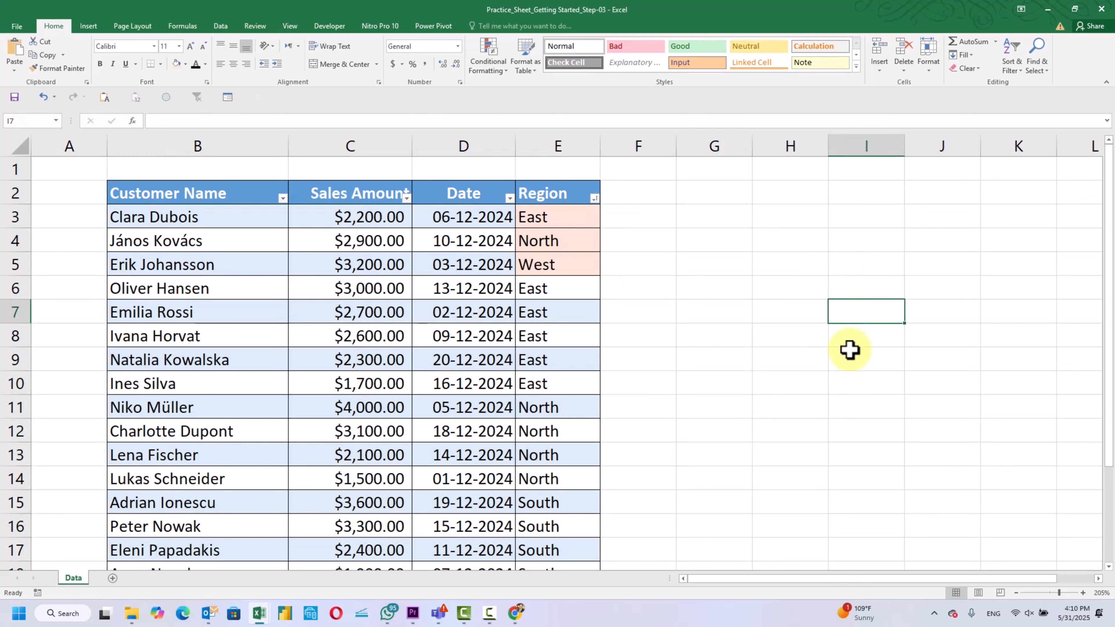
scroll(850, 351, "down", 2)
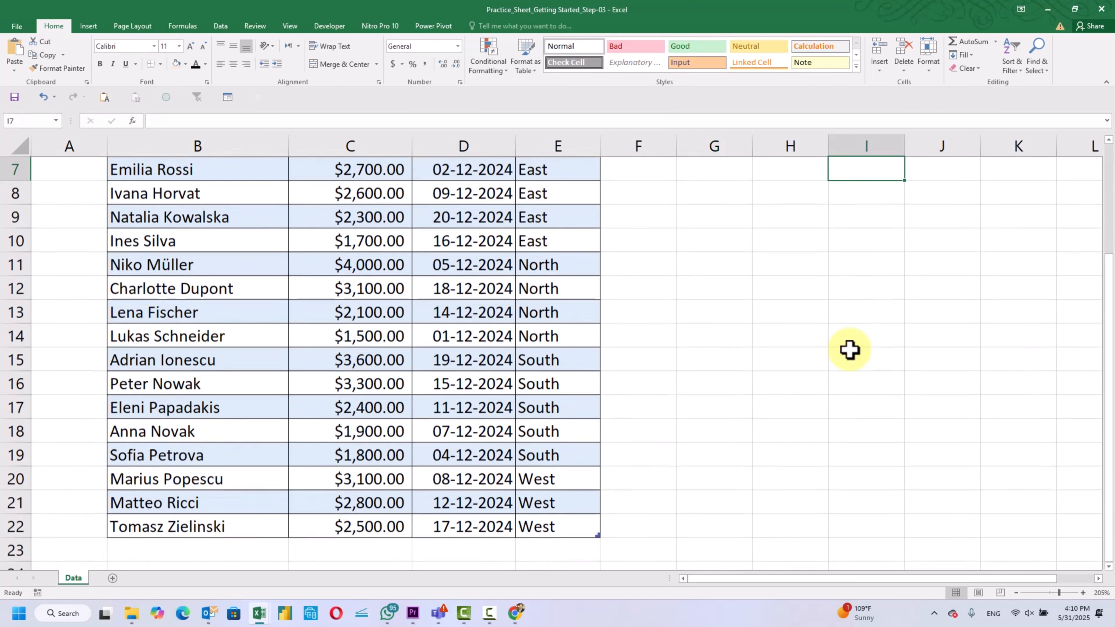
Undo the sort by cell color on the Region column.
scroll(850, 350, "up", 2)
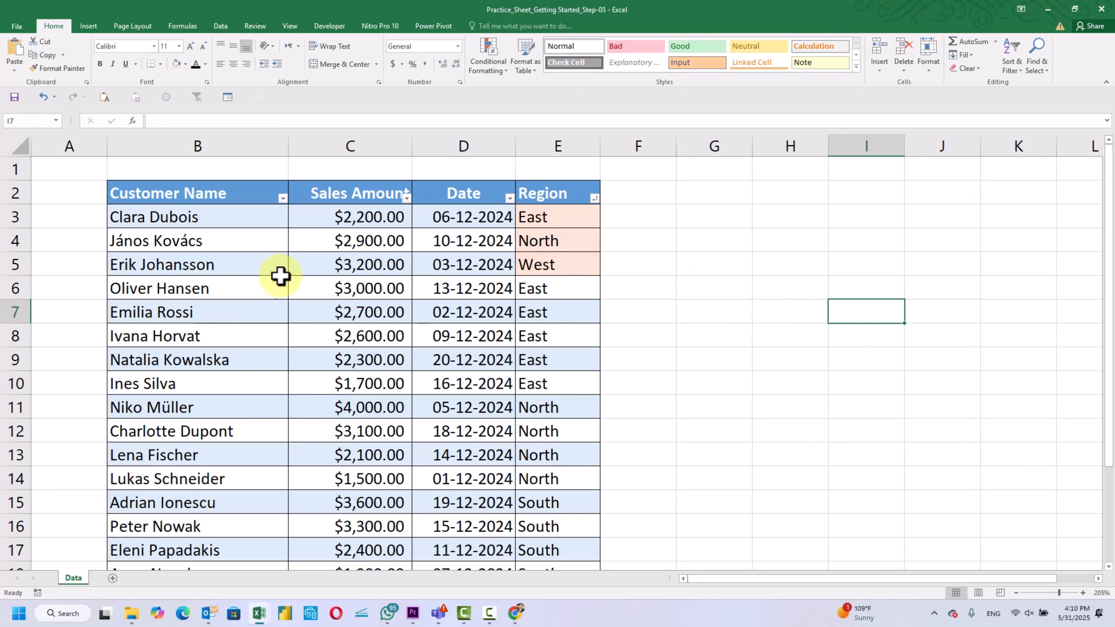
key("ctrl+z")
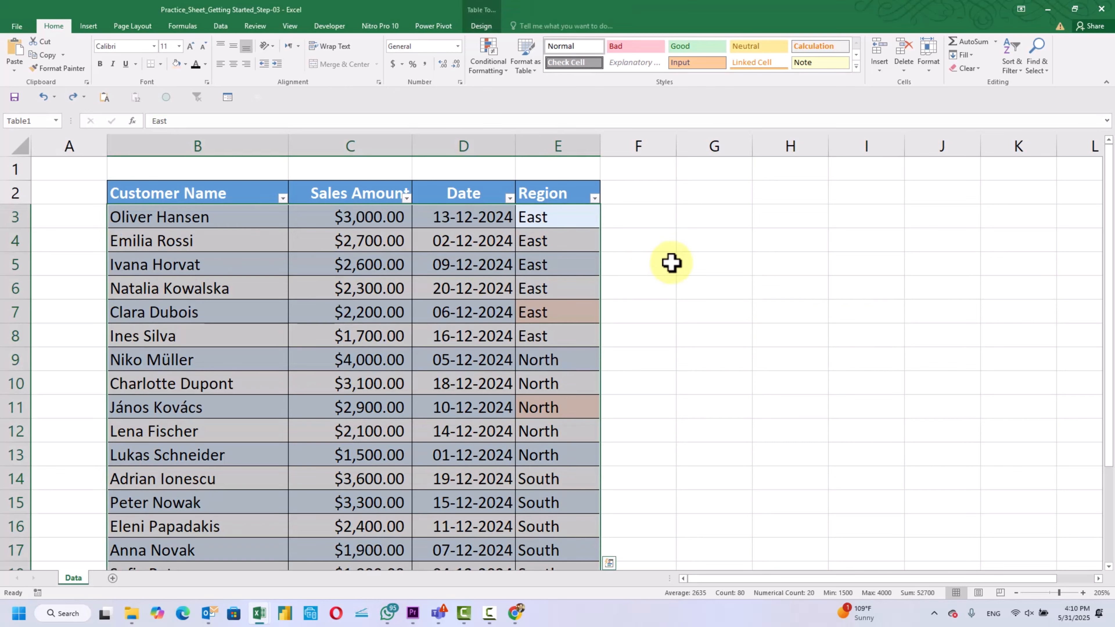
left_click(687, 258)
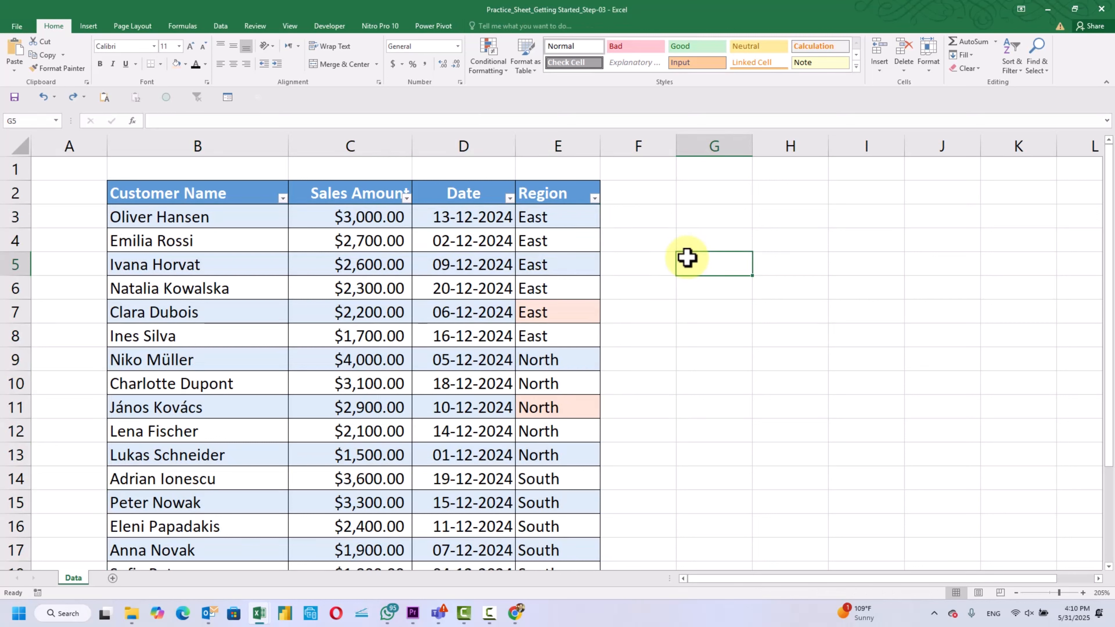
Set the font color of Customer Name cells B6, B10 and B18 to standard red.
left_click(124, 241)
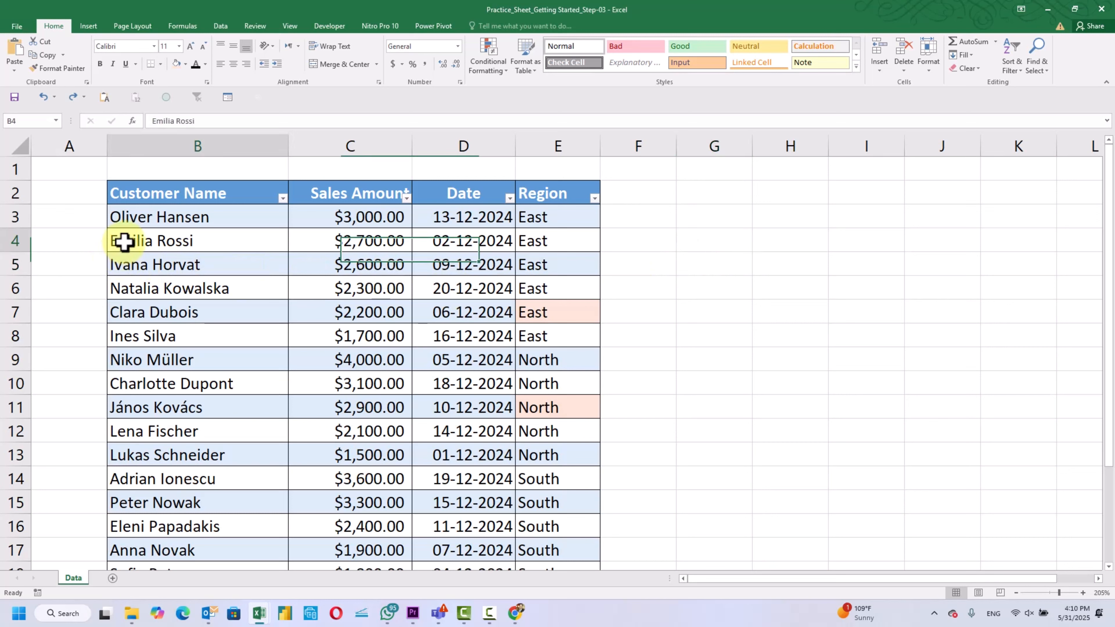
left_click_drag(125, 242, 125, 272)
left_click(145, 333)
left_click(145, 293)
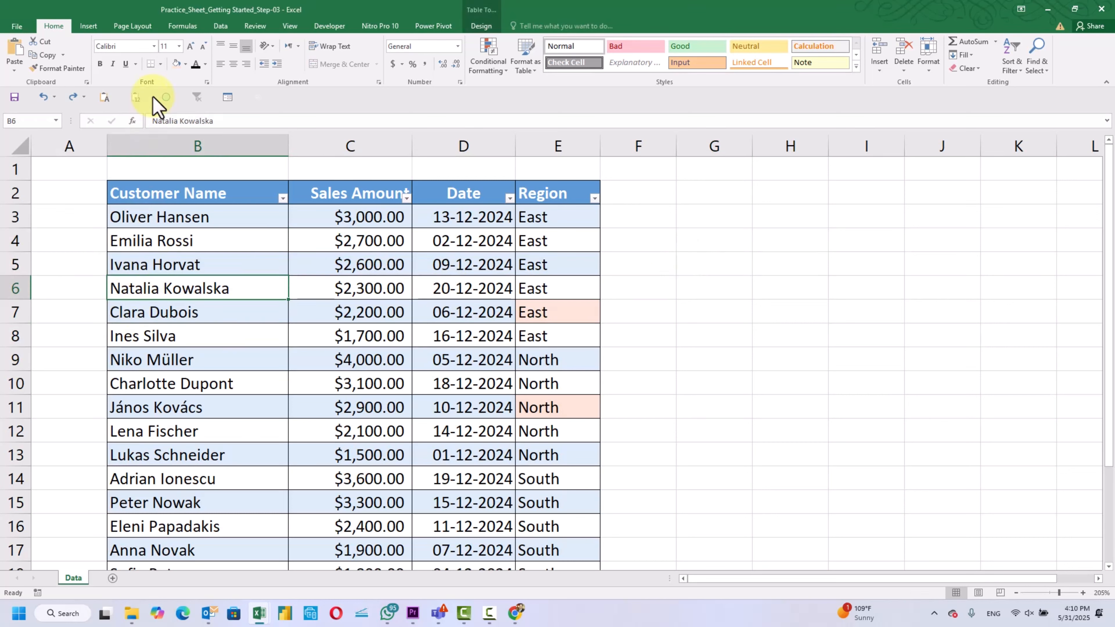
left_click(206, 64)
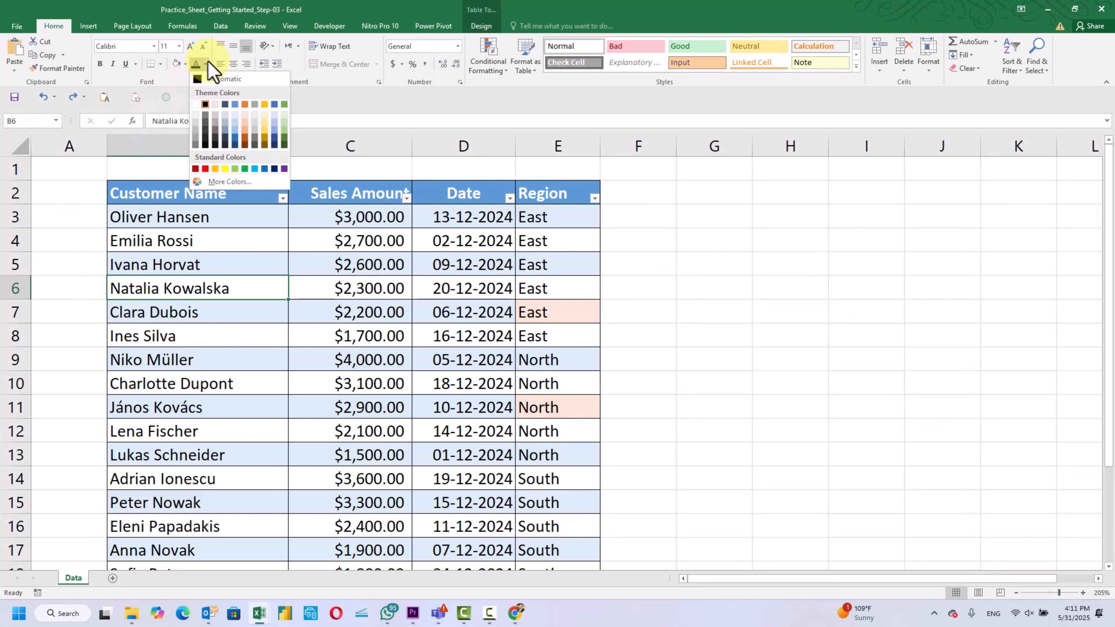
left_click(205, 169)
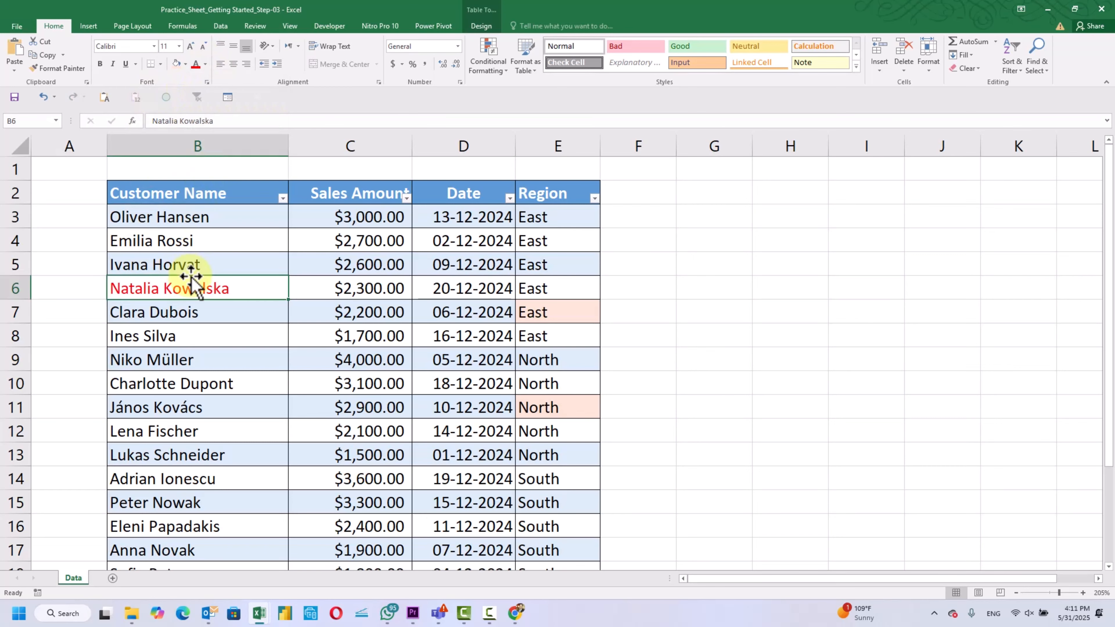
scroll(191, 277, "down", 1)
left_click(189, 312)
left_click(196, 66)
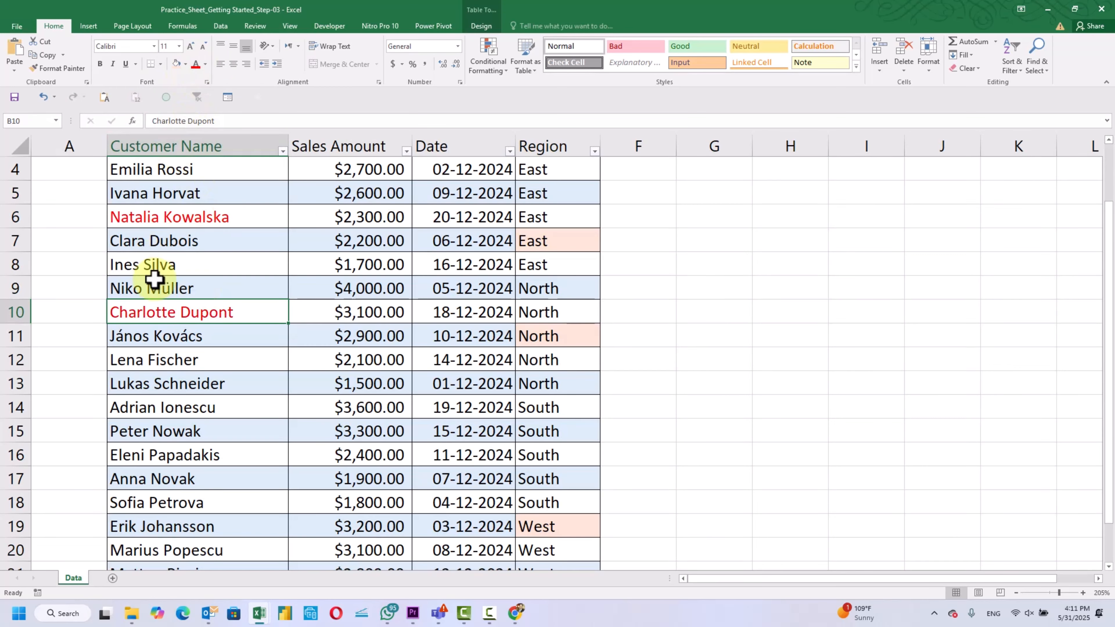
scroll(154, 278, "down", 2)
left_click(158, 354)
left_click(196, 64)
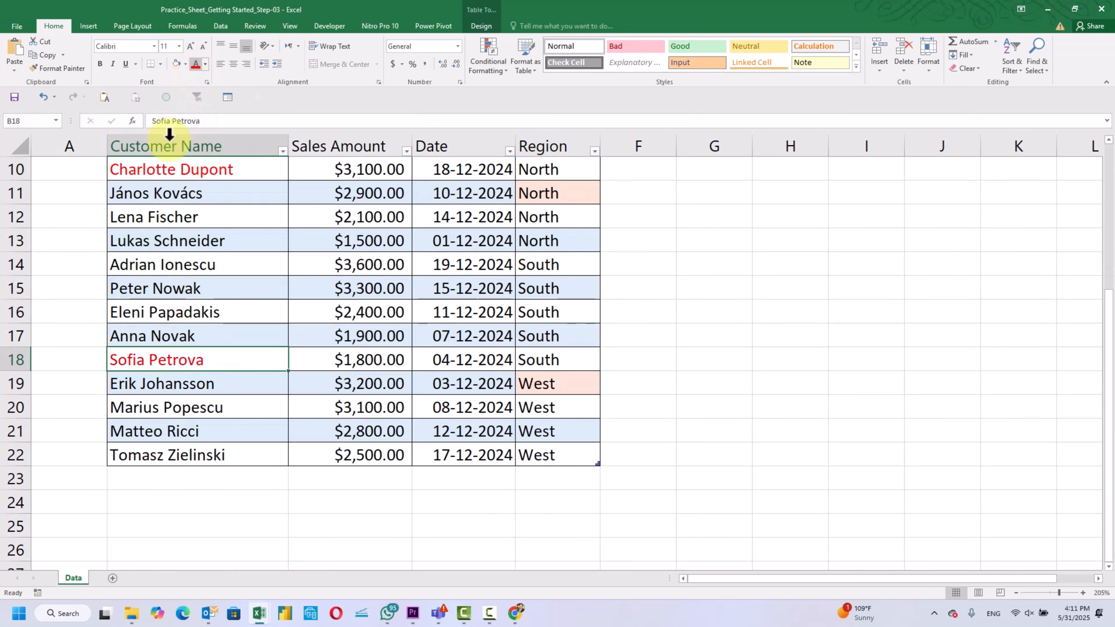
left_click(86, 219)
Filter the Customer Name column by the red font color.
scroll(79, 211, "up", 3)
left_click(928, 277)
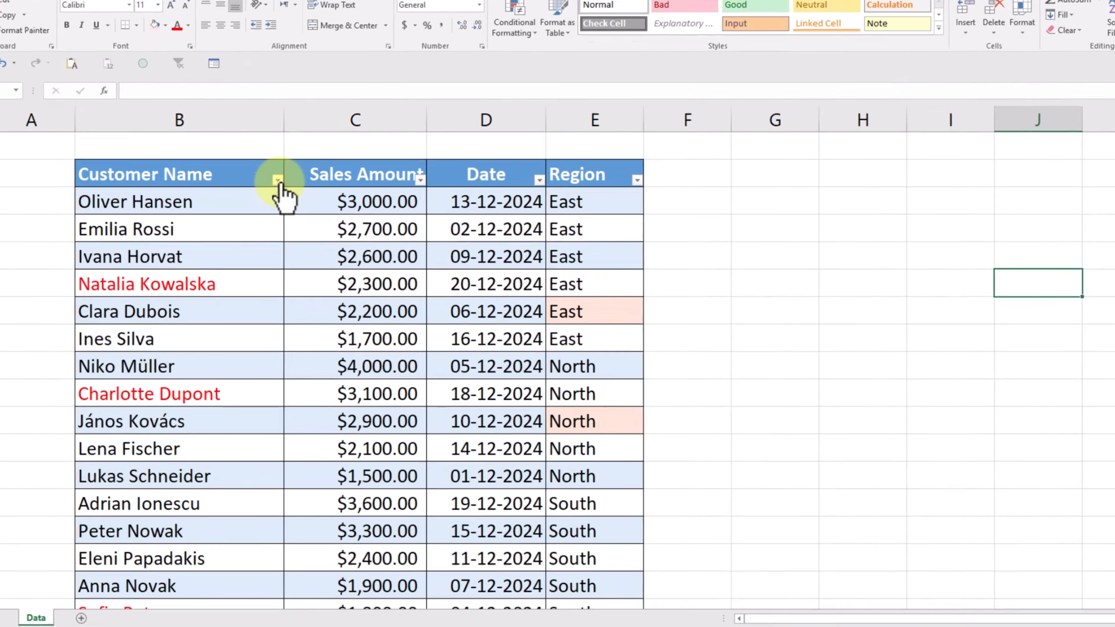
left_click(282, 198)
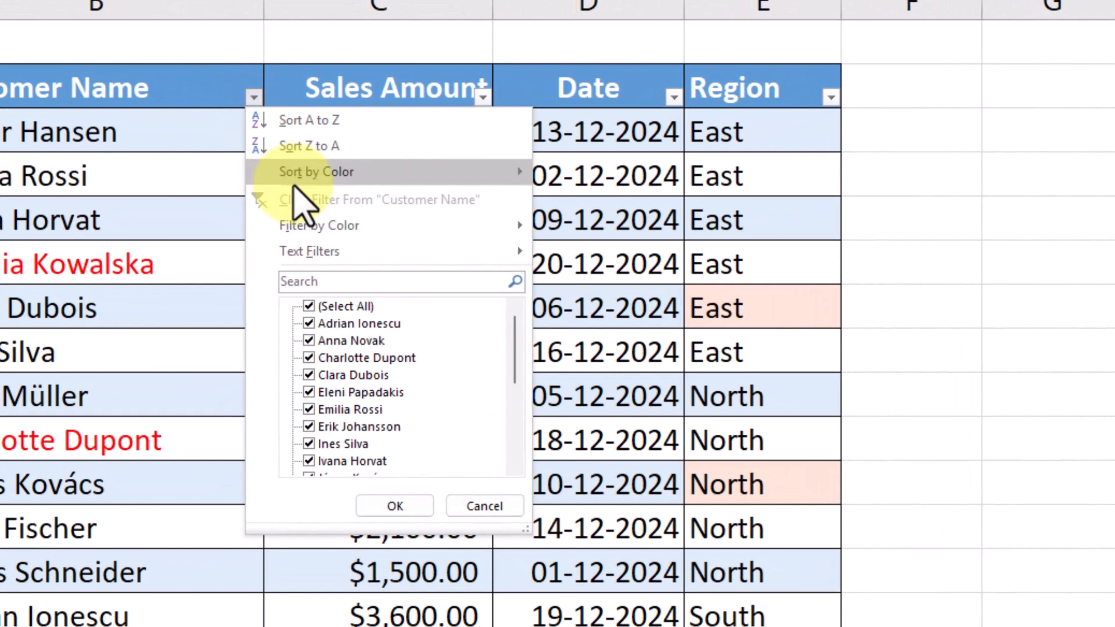
mouse_move(311, 222)
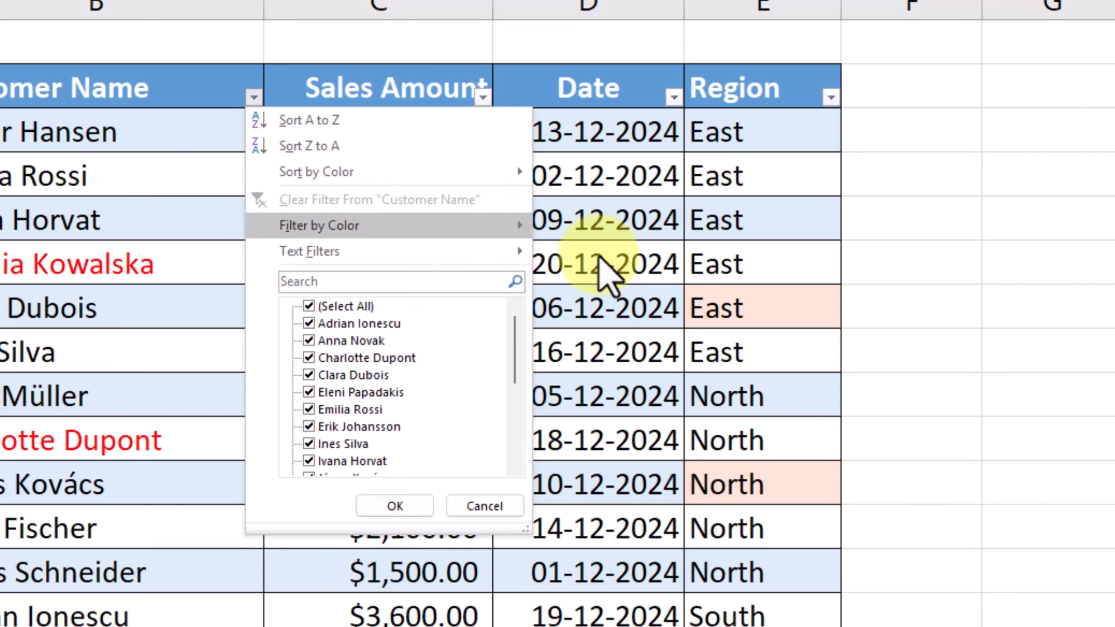
left_click(599, 257)
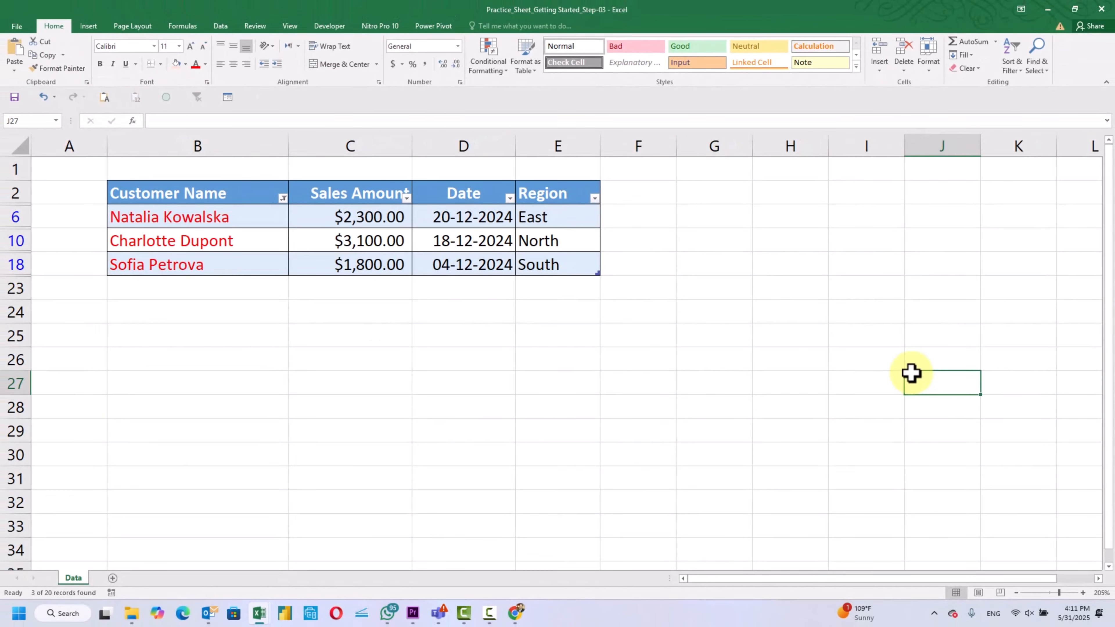
Undo the font color filter on the Customer Name column.
left_click(283, 198)
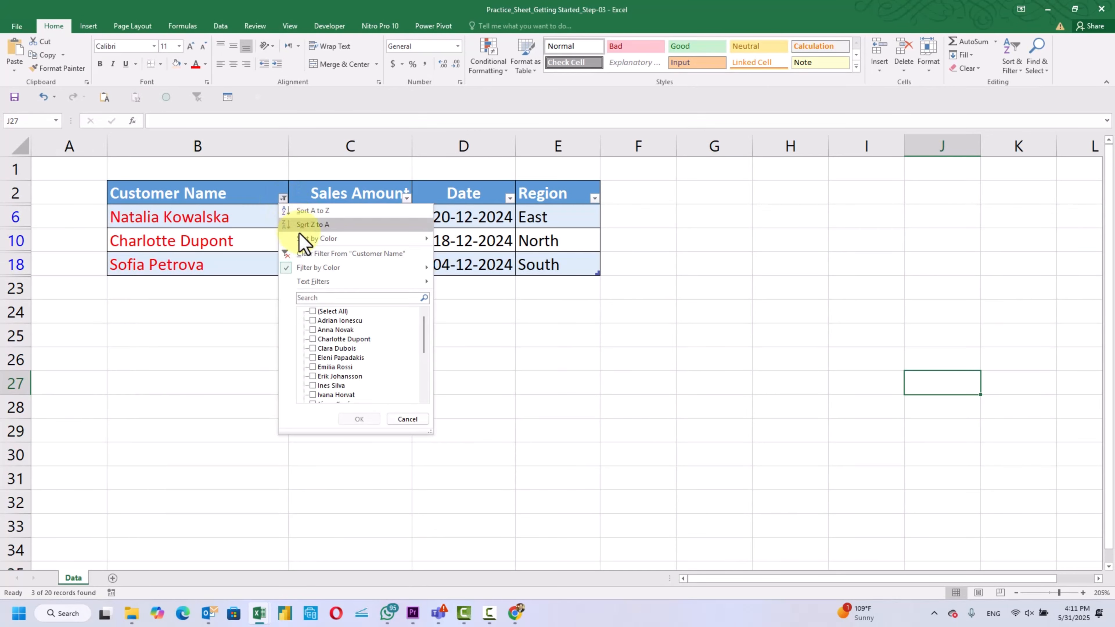
key("Escape")
key("ctrl+z")
left_click(742, 286)
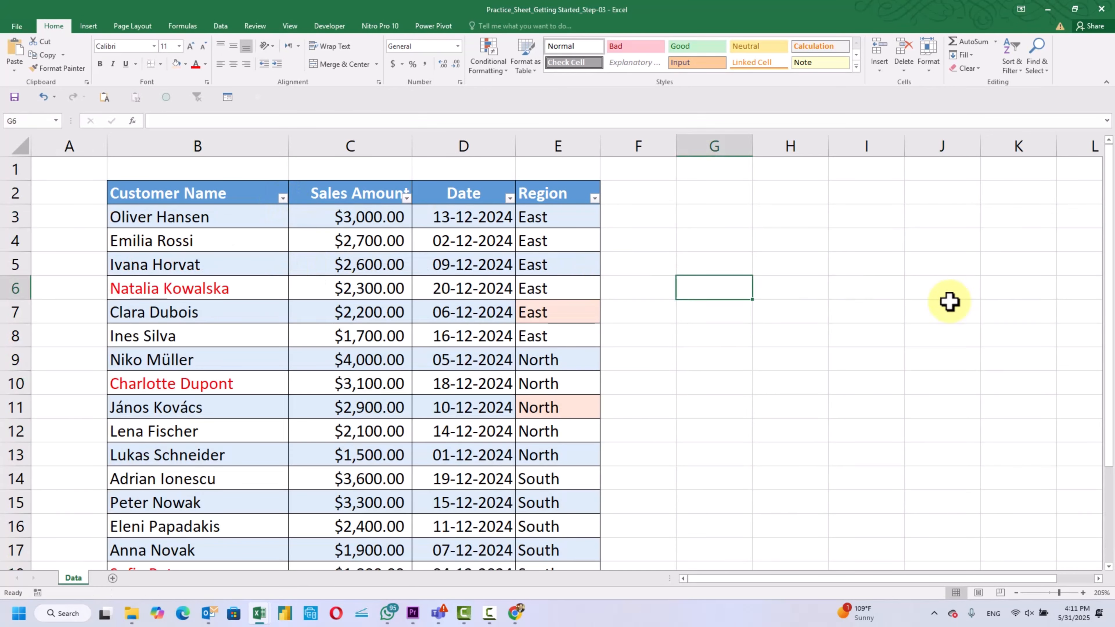
left_click(1003, 450)
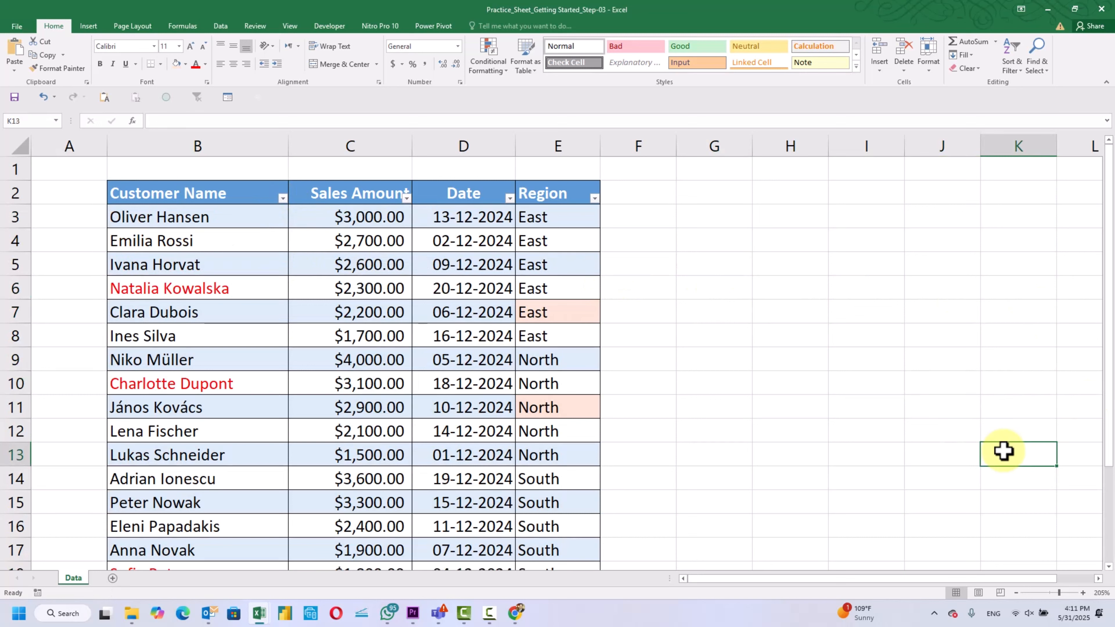